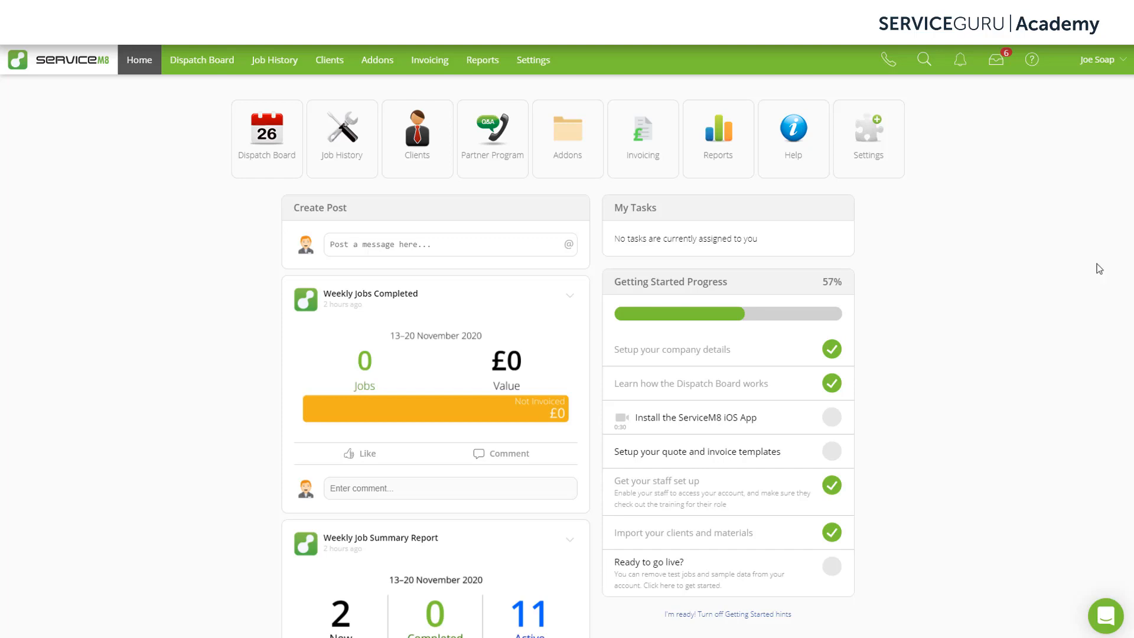
Open the "Leaking Pipe Needs Fixing" job for Buns In The Oven and start its ServiceGuru Information Request add-on
click(218, 71)
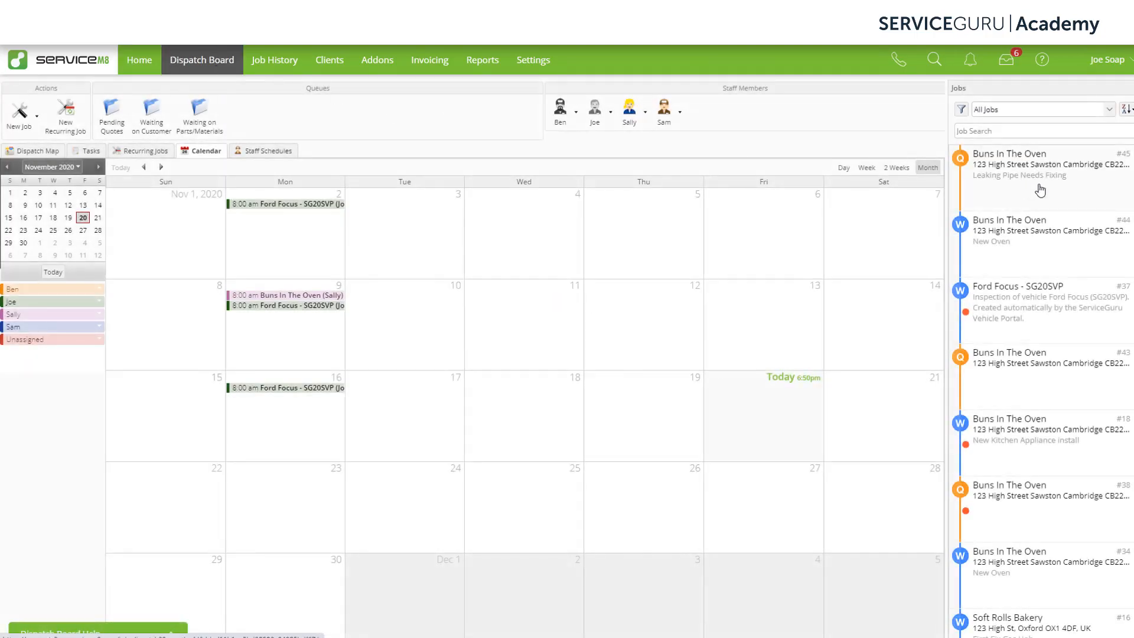
double_click(1040, 190)
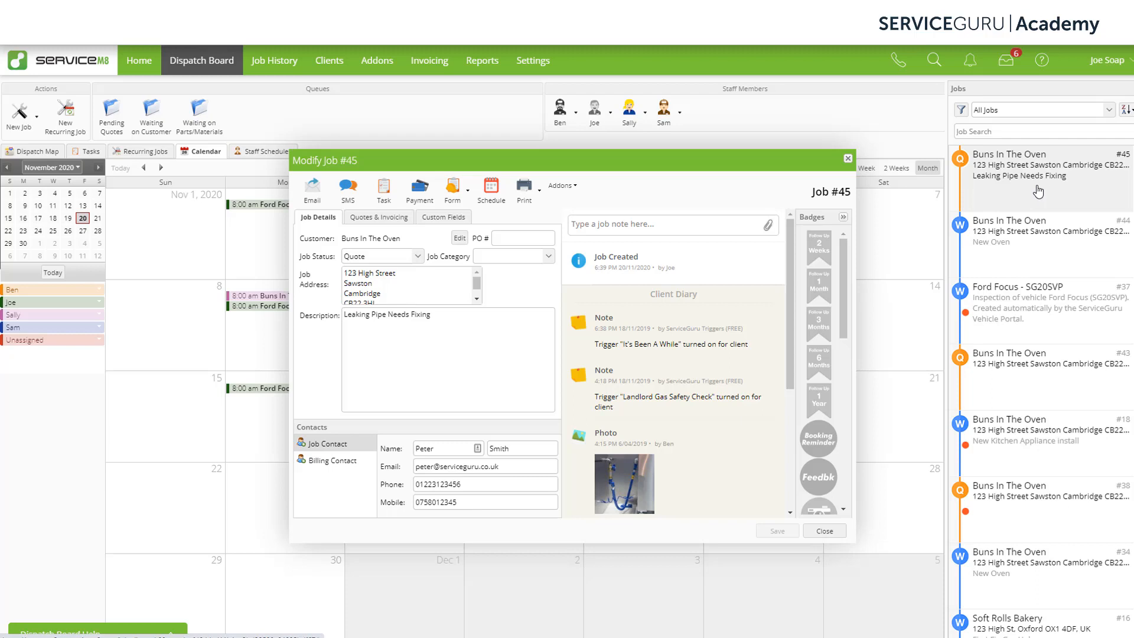
click(551, 188)
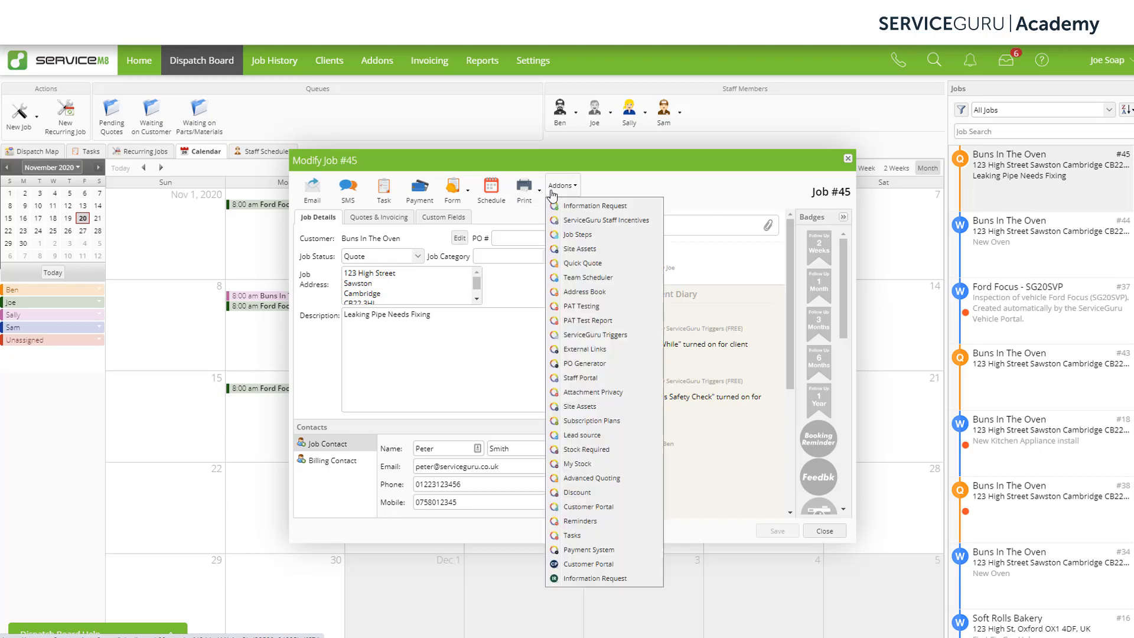
click(589, 580)
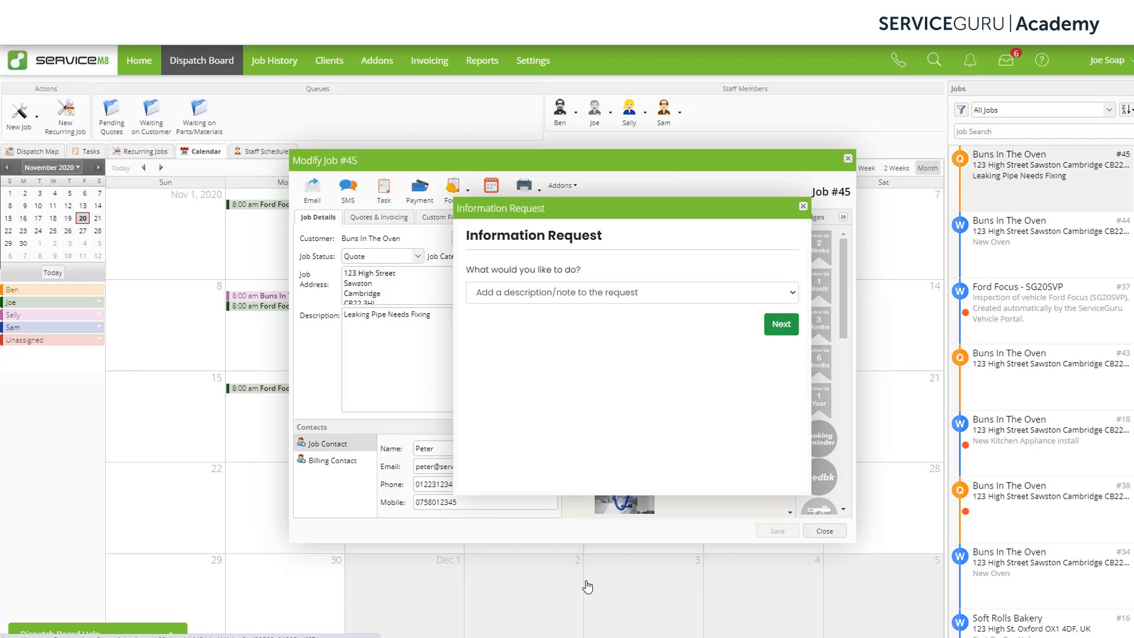
Add a description note reading "Please could you provide answers to the following questions to help us prepare for this job."
click(674, 294)
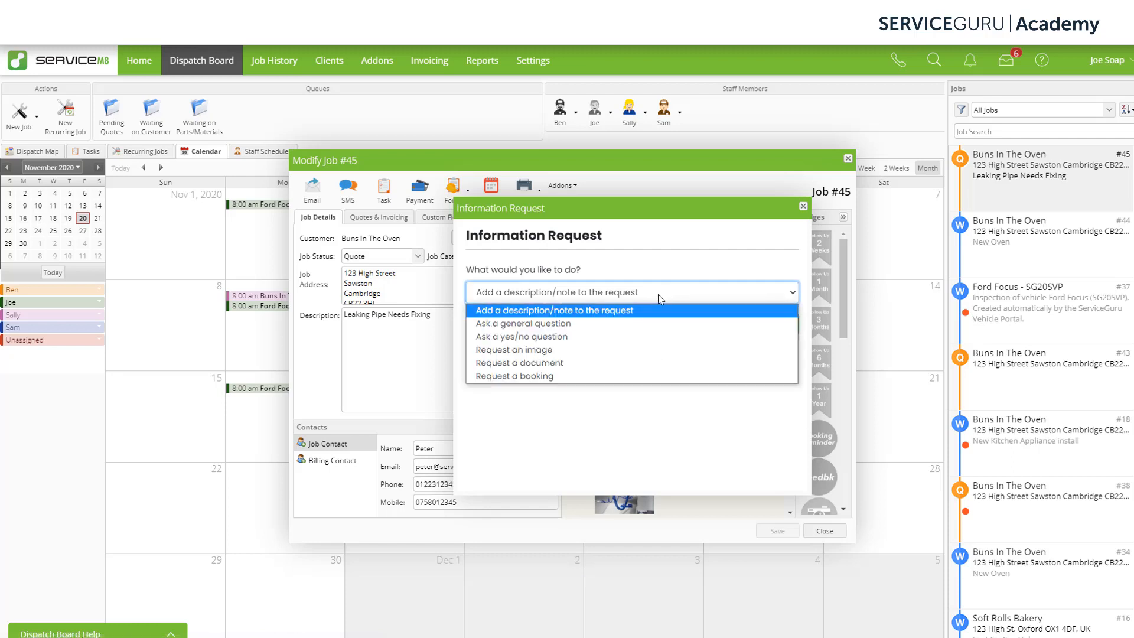
click(639, 311)
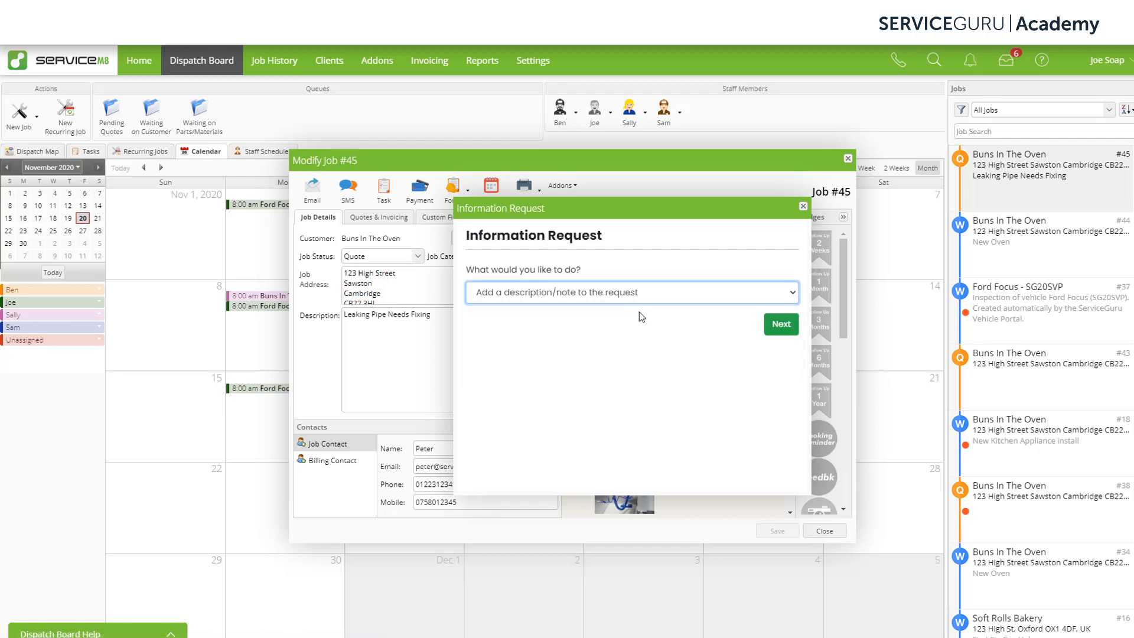
click(781, 326)
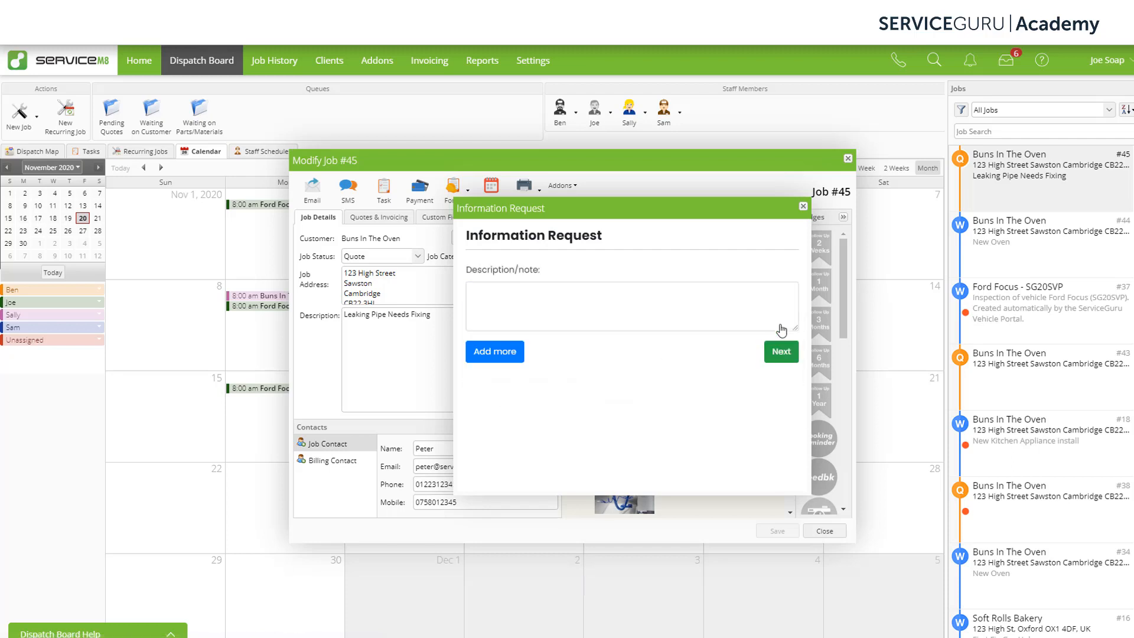
click(575, 290)
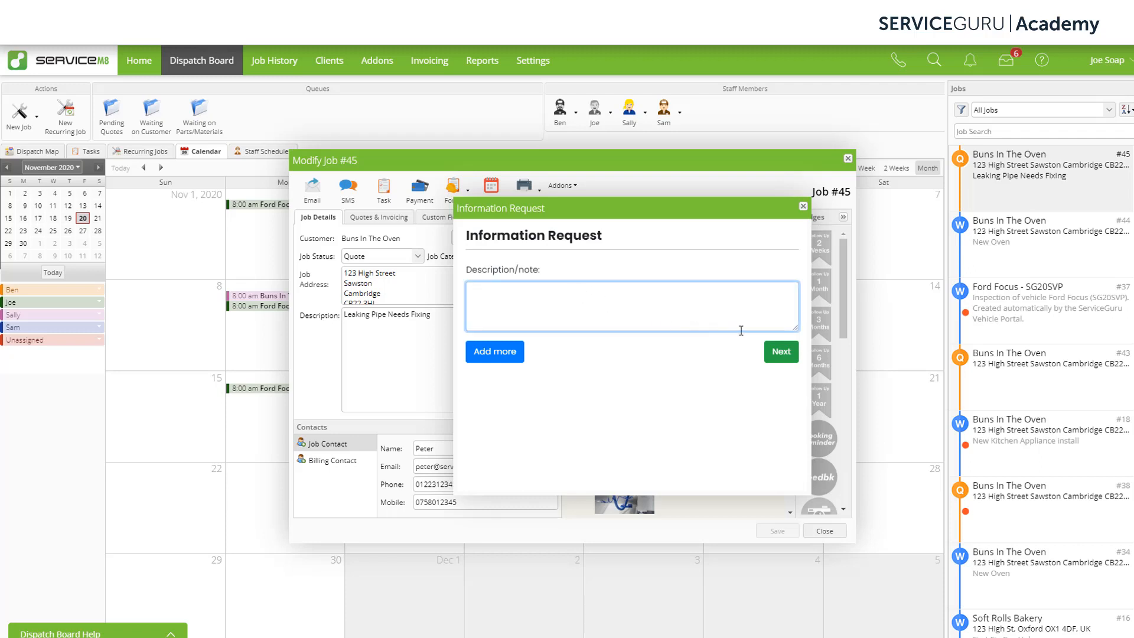
text(Please could you provide answers to the following questions to help )
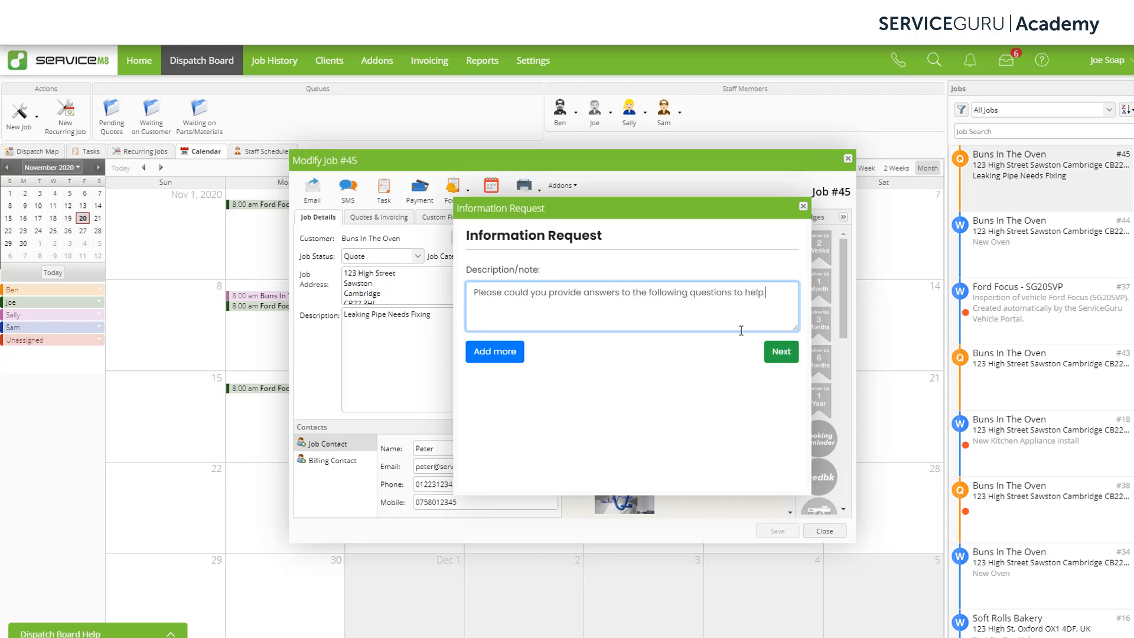
text(us prepare for this job.)
Add a blank general question to the information request below the description note
click(507, 354)
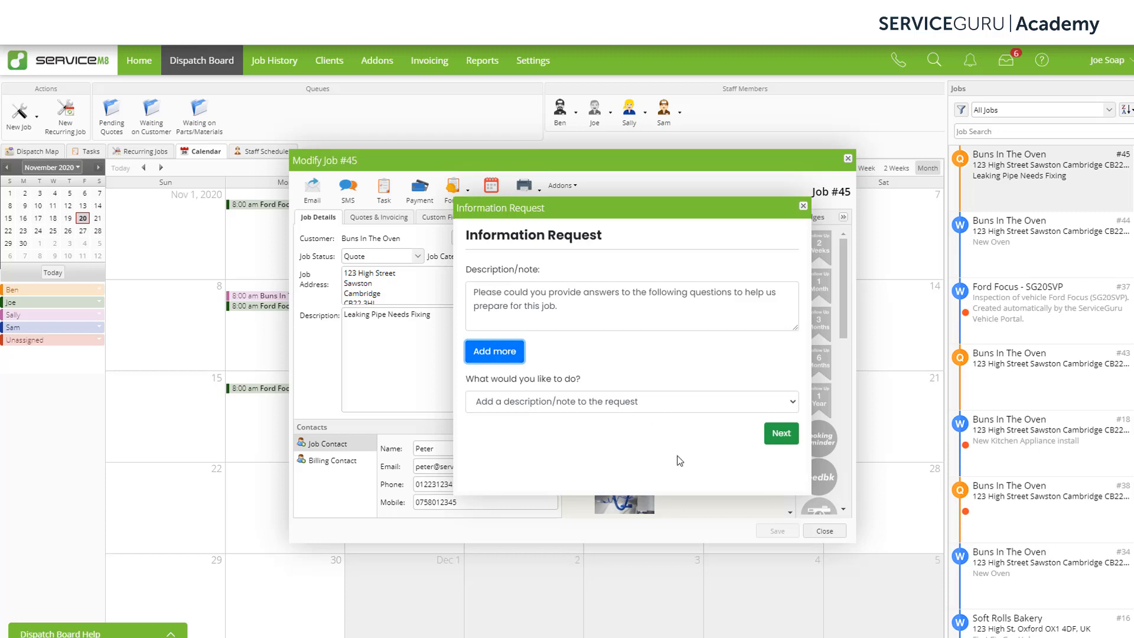
click(654, 406)
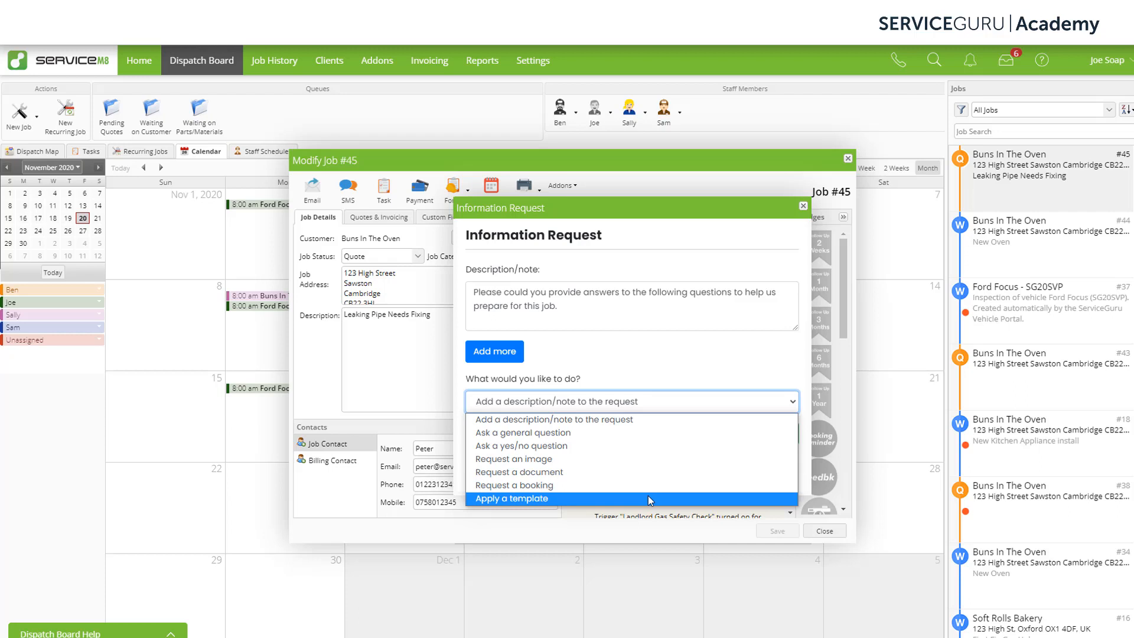
click(654, 434)
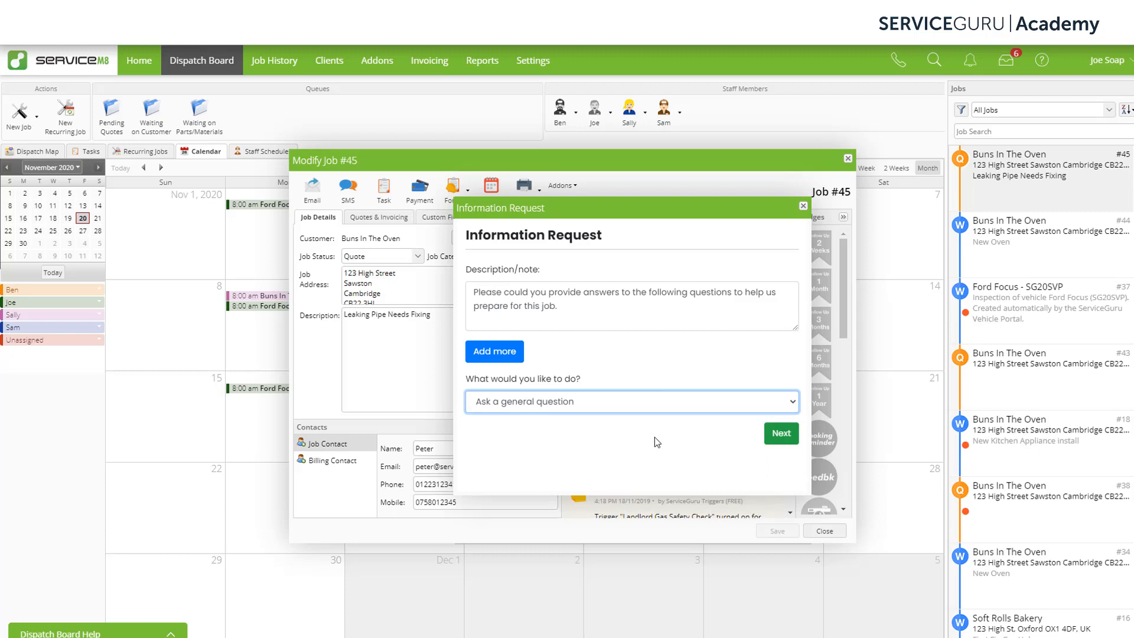
click(784, 435)
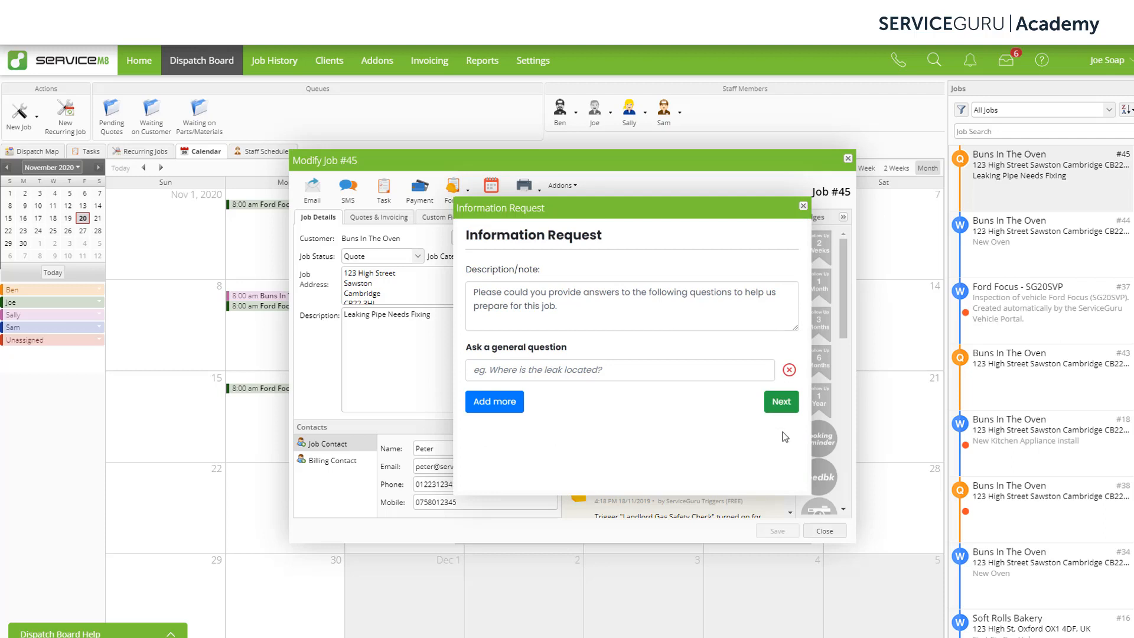
Add a blank yes/no question to the information request below the general question
click(512, 410)
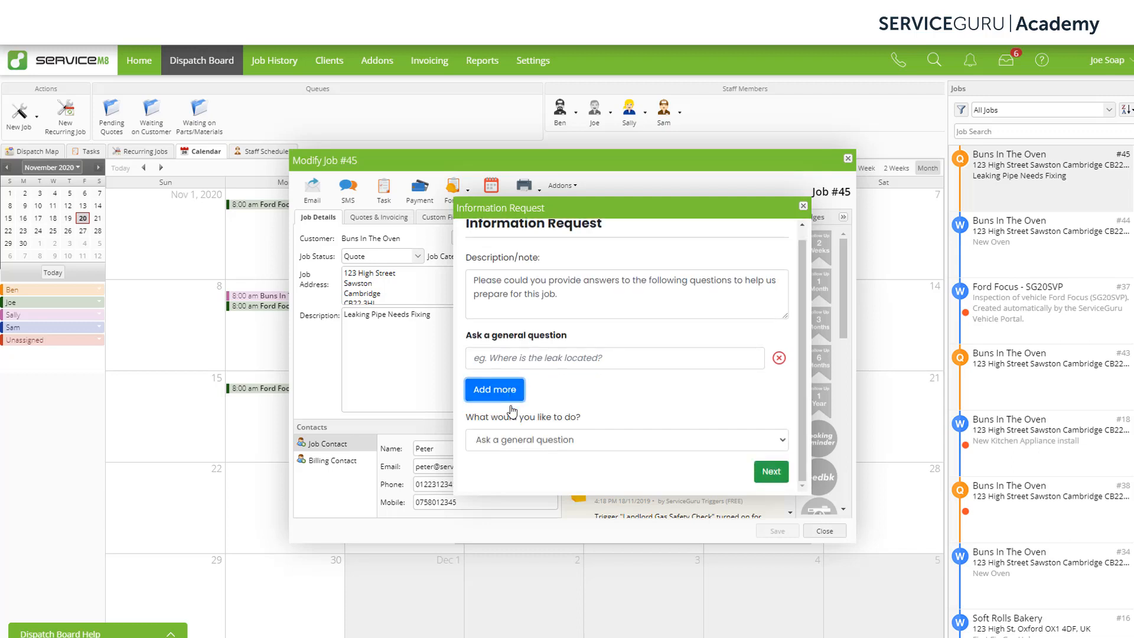
click(546, 447)
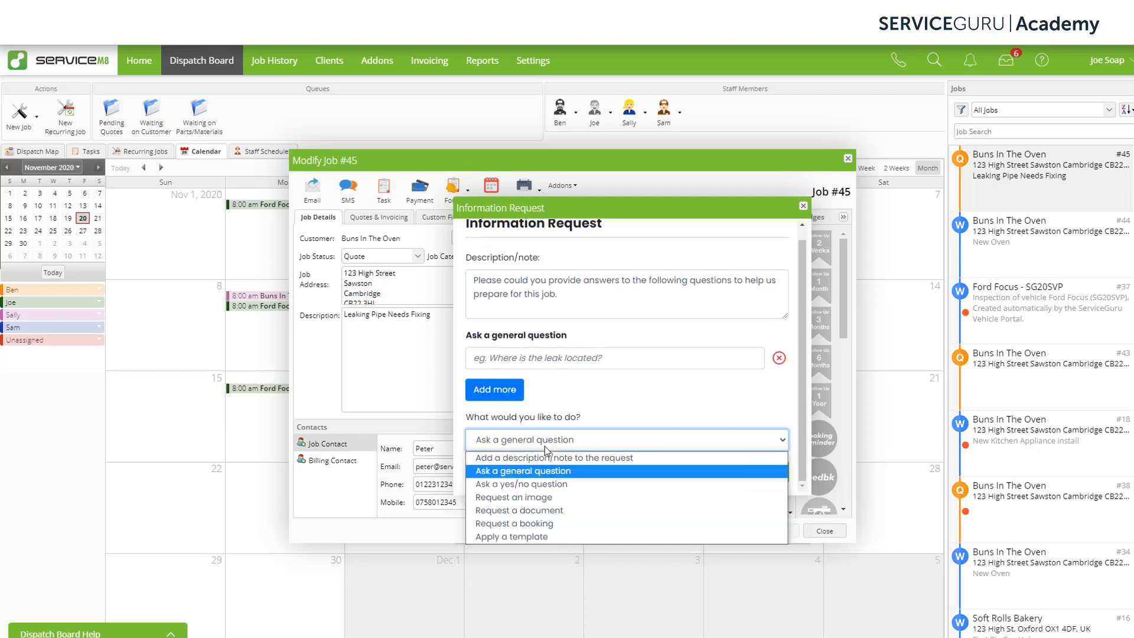
click(549, 485)
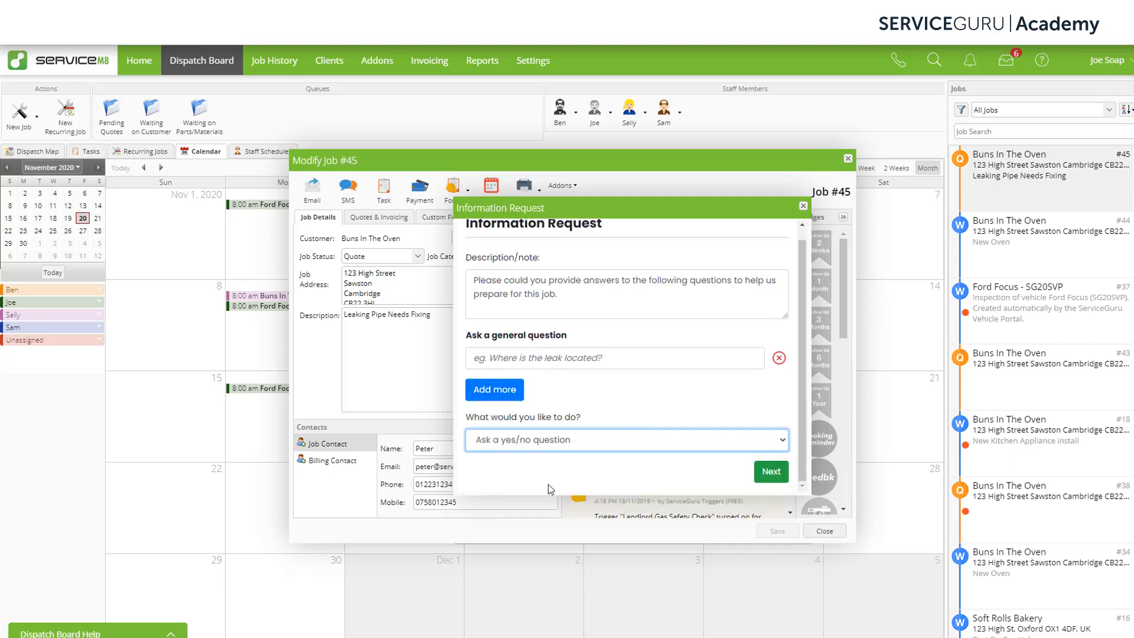
click(759, 477)
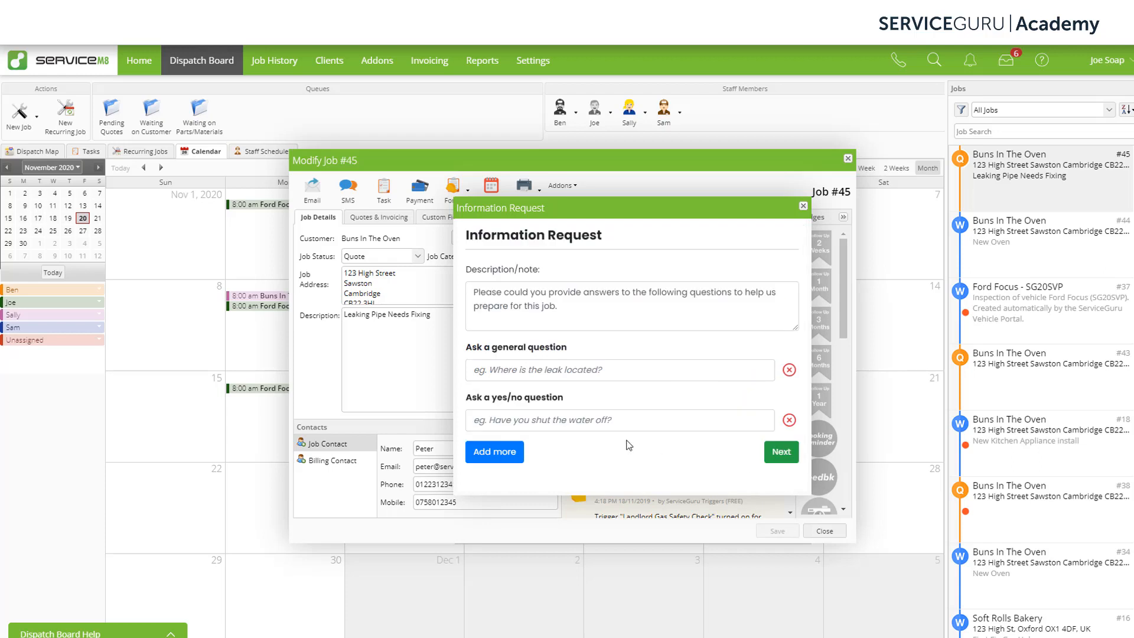
Add an image request item to the information request below the yes/no question
click(509, 463)
click(539, 442)
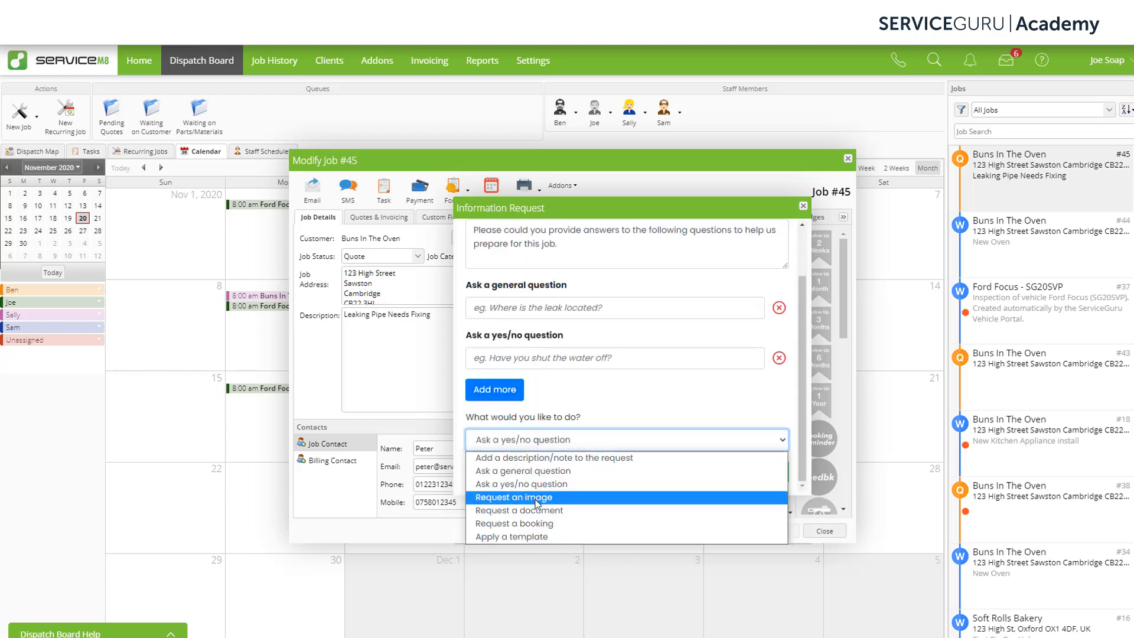
click(537, 499)
click(776, 480)
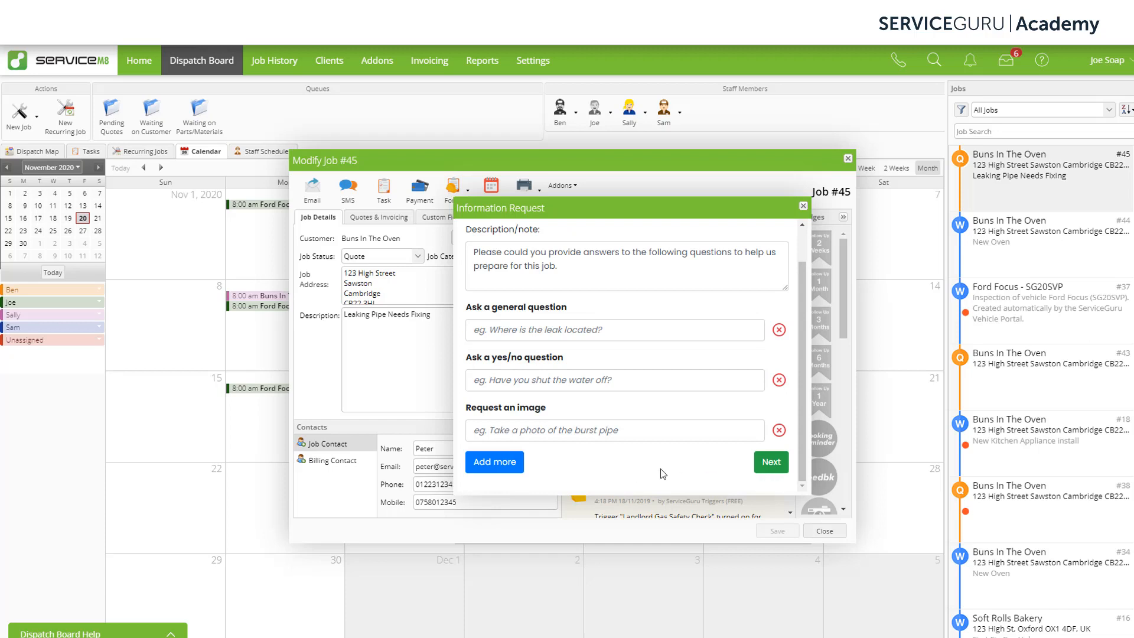
Add a document request item to the information request below the image request
click(505, 462)
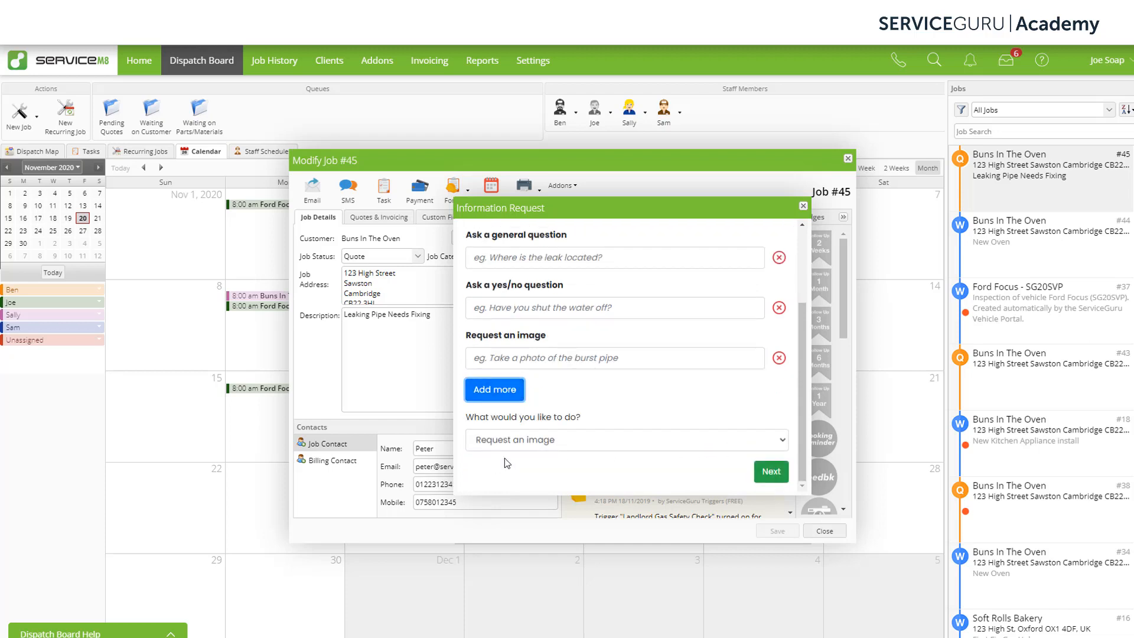
click(529, 449)
click(539, 509)
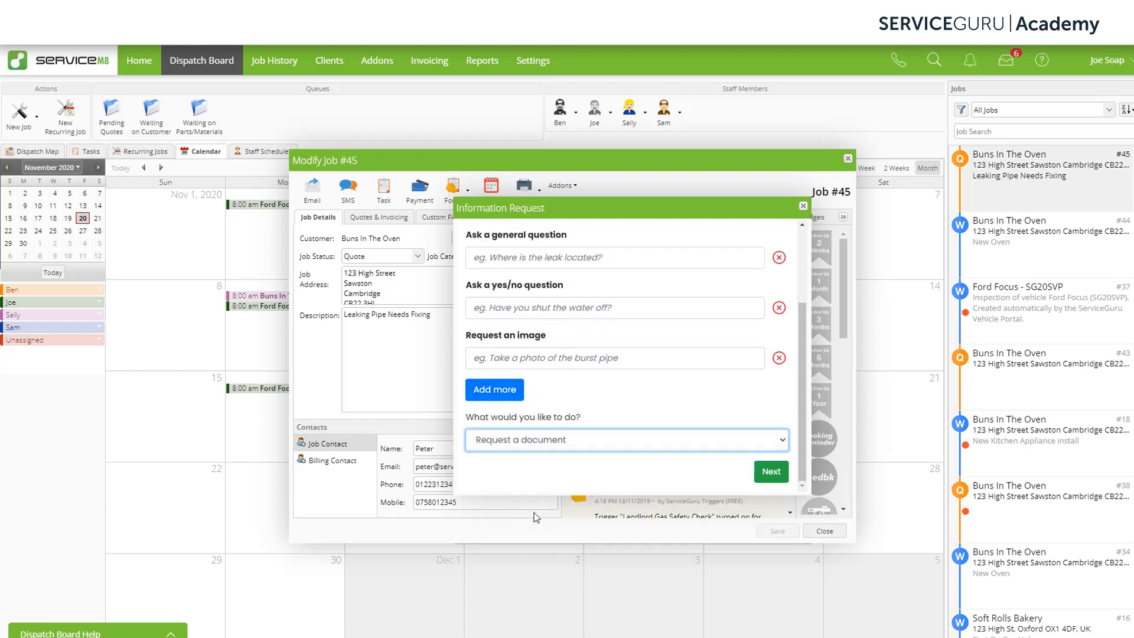
click(772, 477)
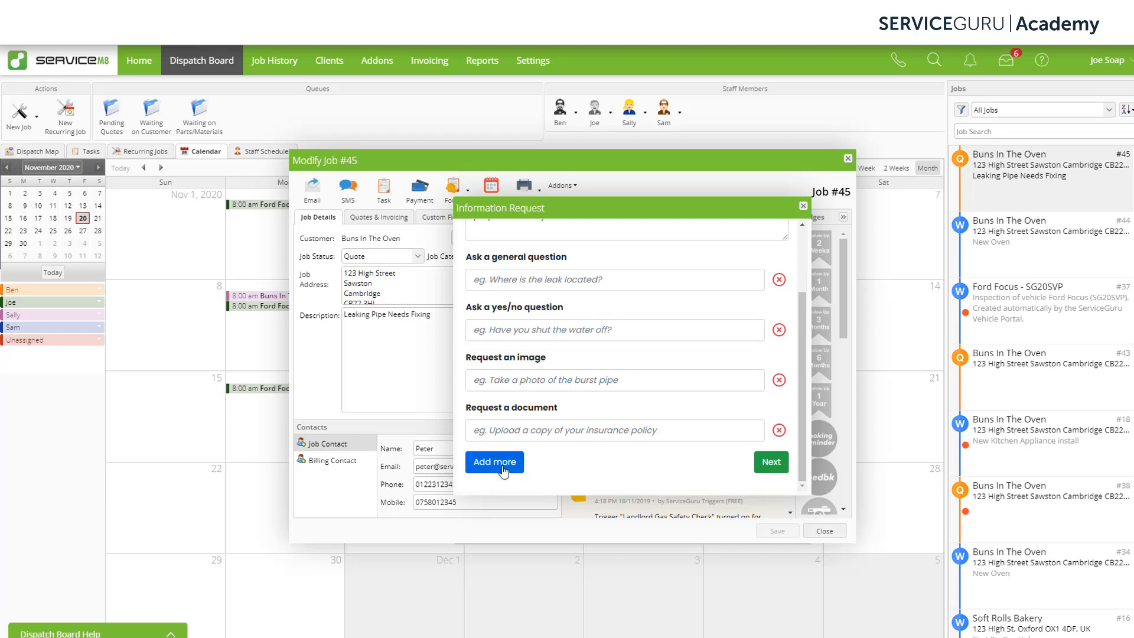
Add a booking request item to the information request below the document request
click(504, 470)
click(516, 449)
click(530, 520)
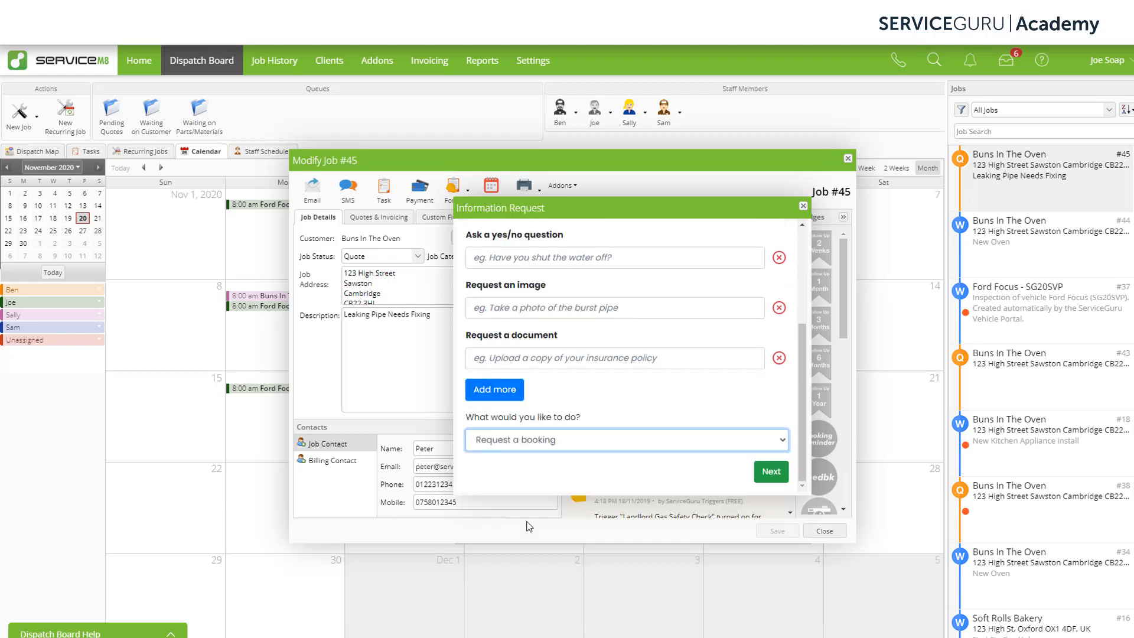
click(770, 475)
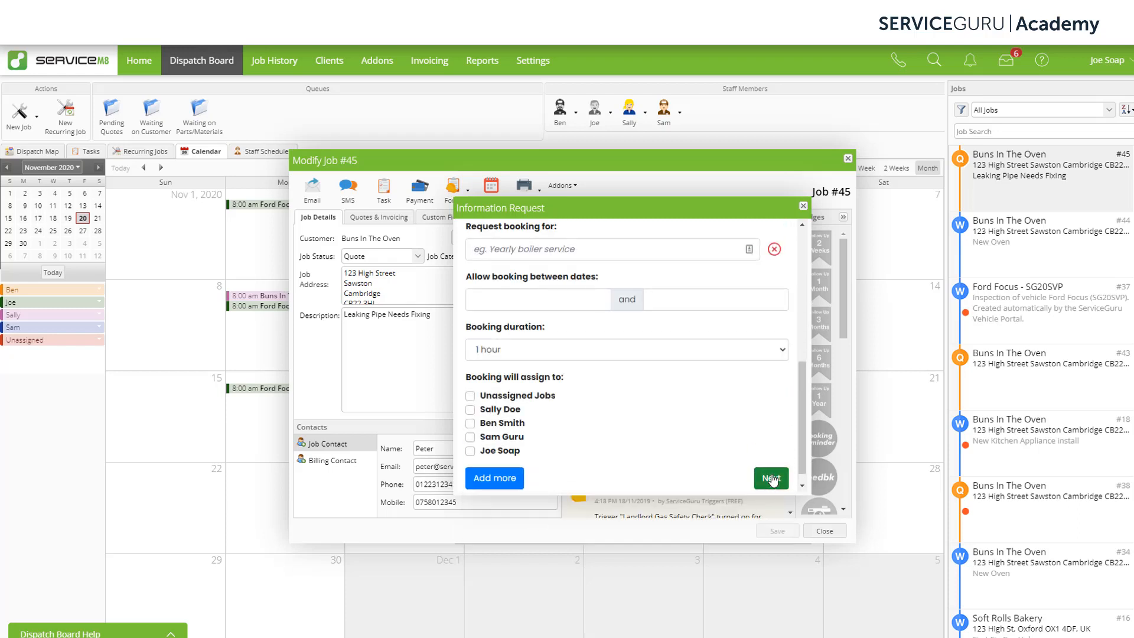
Fill in the general question as "Where is the leak located?" and the yes/no question as "Have you shut the water off?"
scroll(714, 434, up, 7)
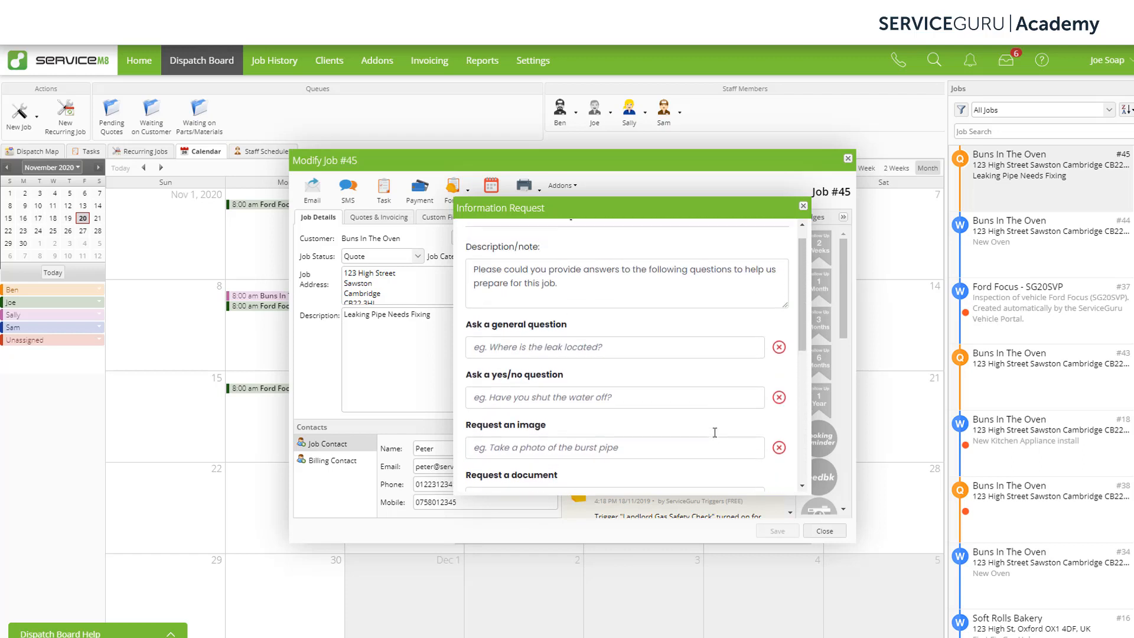
click(652, 354)
text(Where is the )
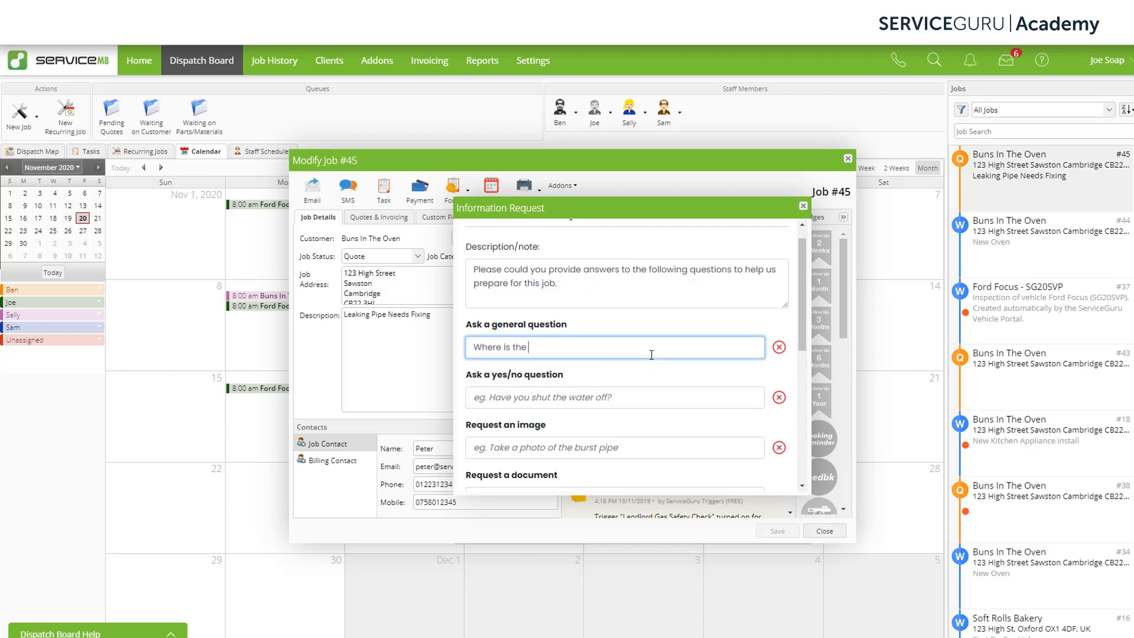
text(leak located?)
key(Tab)
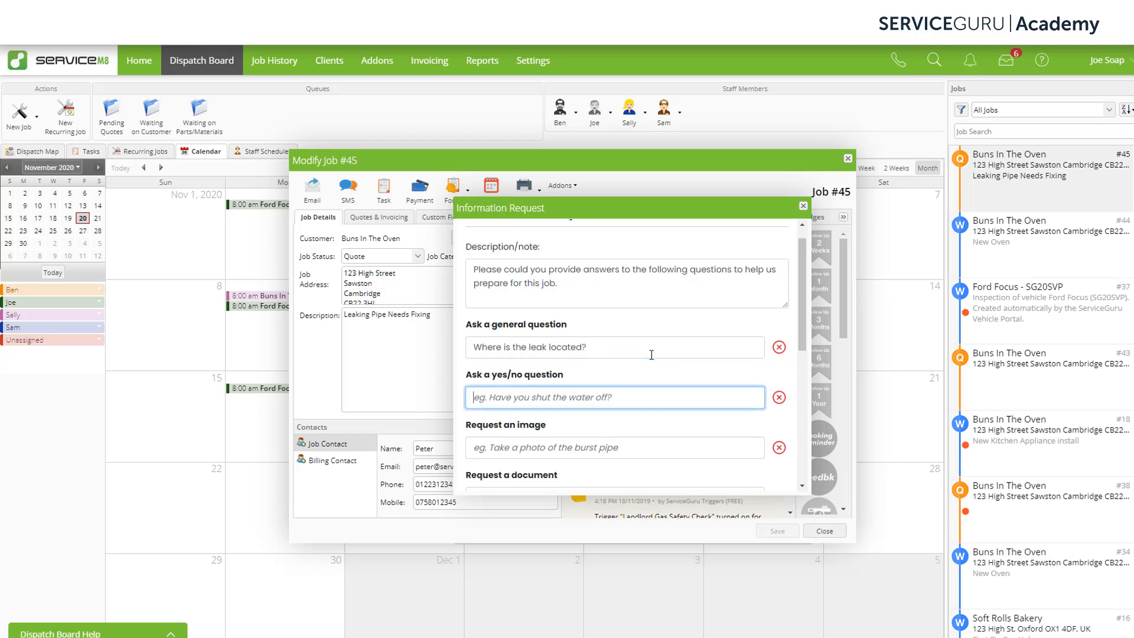
text(Have you shut the water off?)
key(Tab)
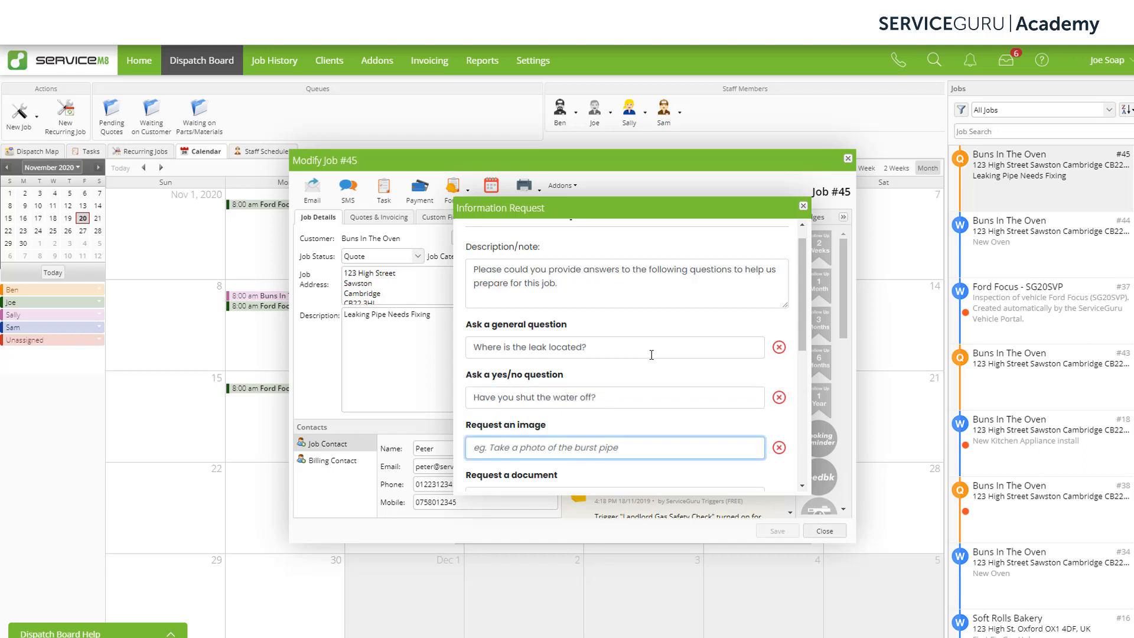
Word the image request "Please provide an image of the leaking tap" and the document request "Upload a copy of your insurance policy"
text(Please provide an image)
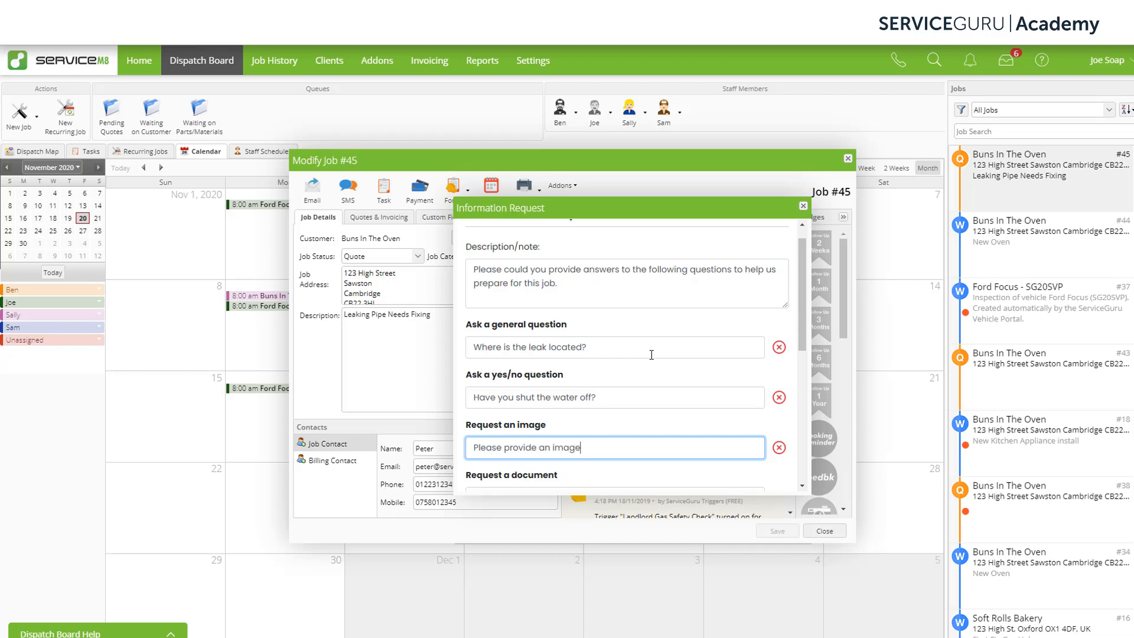
text( of the leaking tap)
scroll(650, 355, down, 3)
click(643, 320)
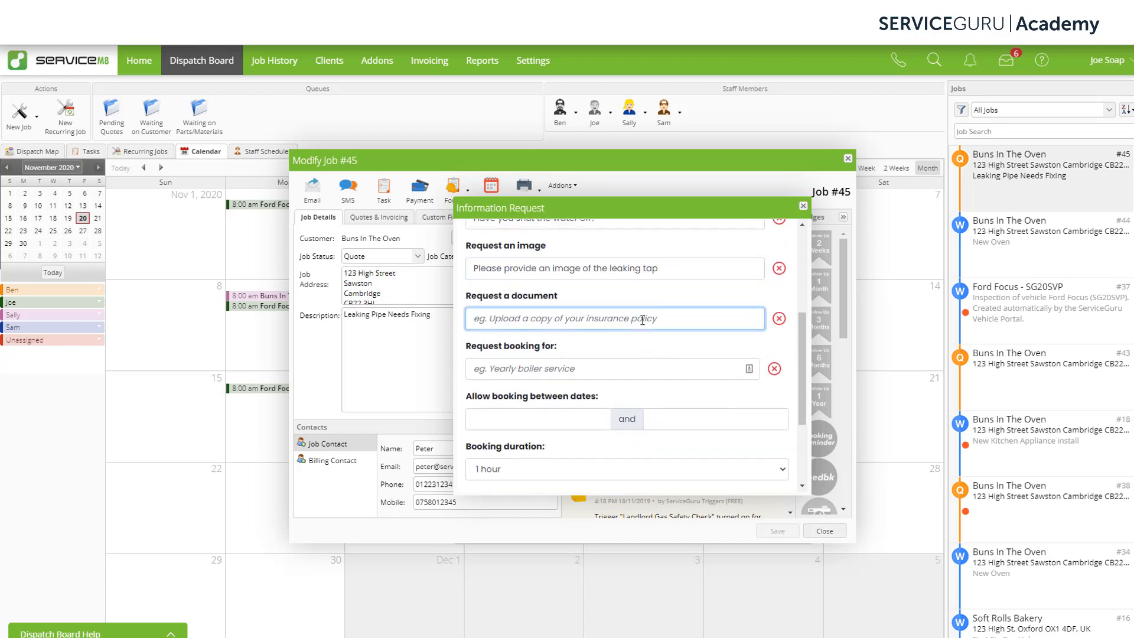
text(Upload a copy of yo)
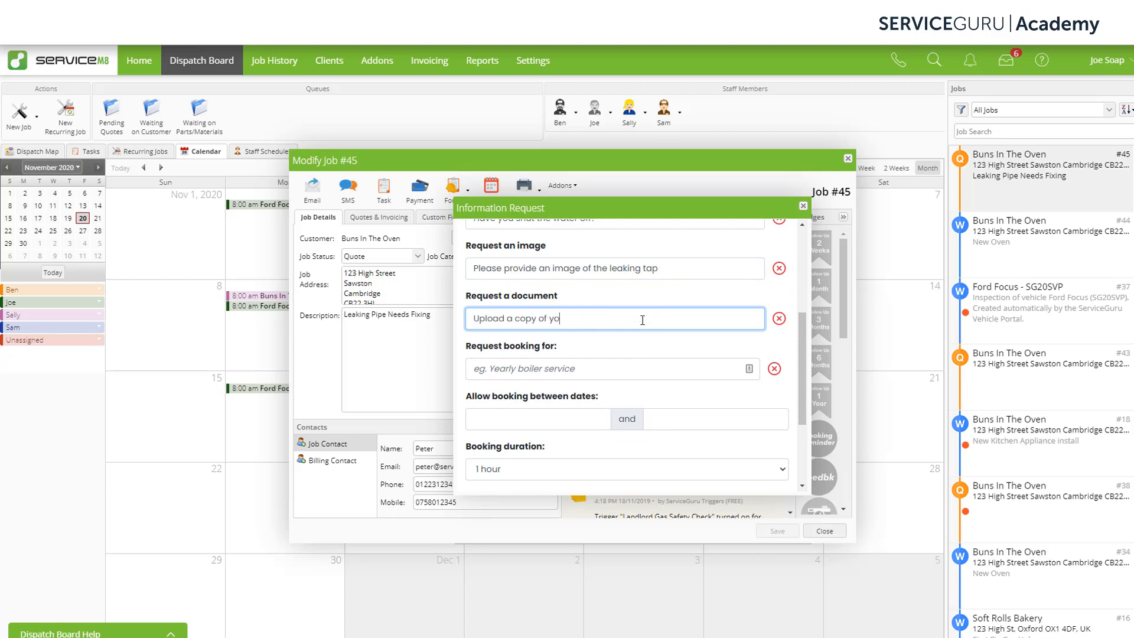
text(nce policy)
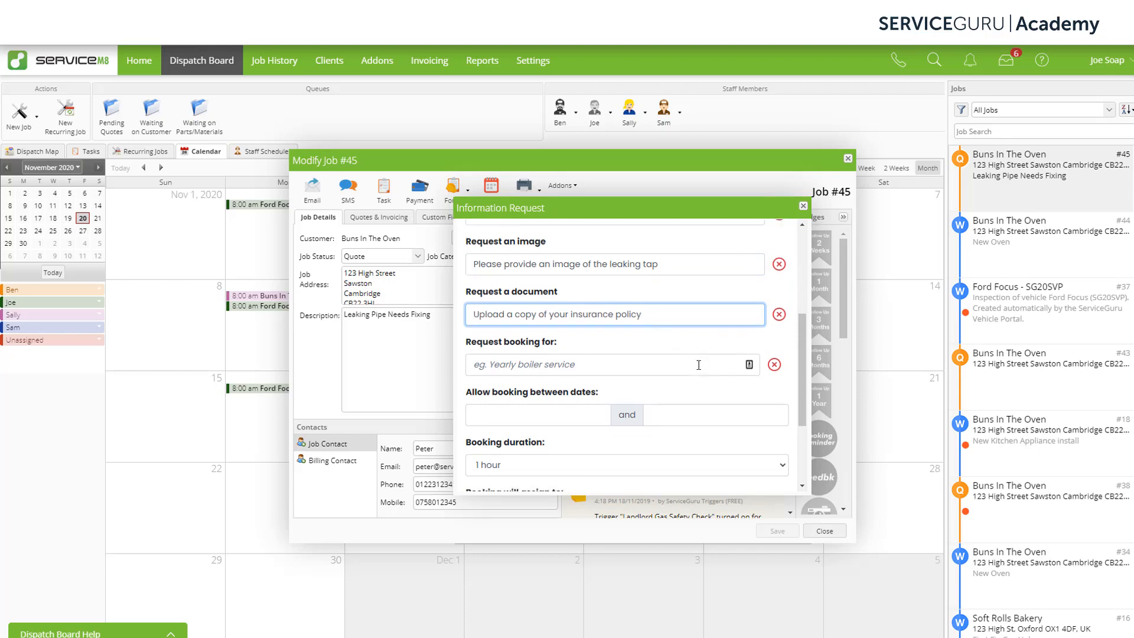
Enter "Yearly Boiler Service" as what the booking is requested for
scroll(702, 368, down, 2)
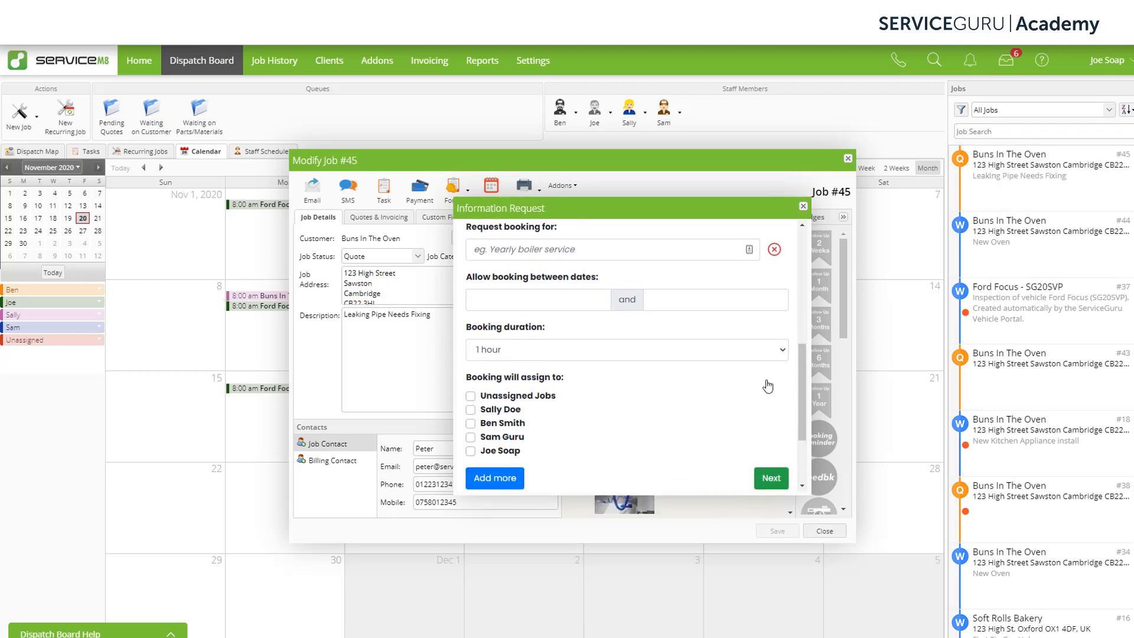
click(640, 251)
text(Yearly Boiler Serci)
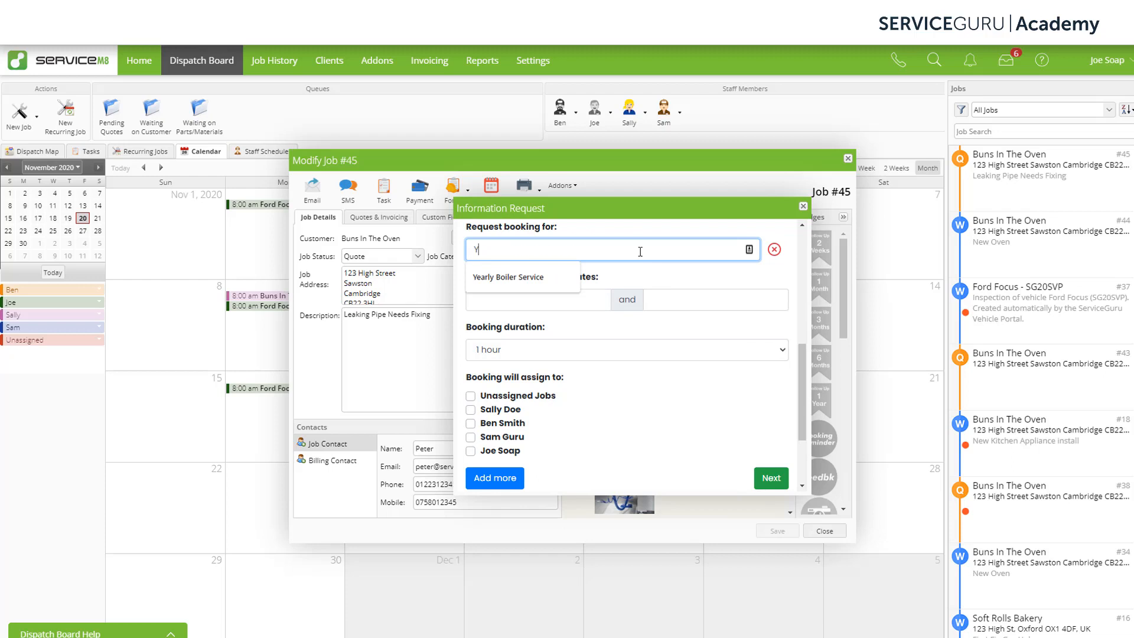
key(BackSpace)
key(BackSpace)
text(vice)
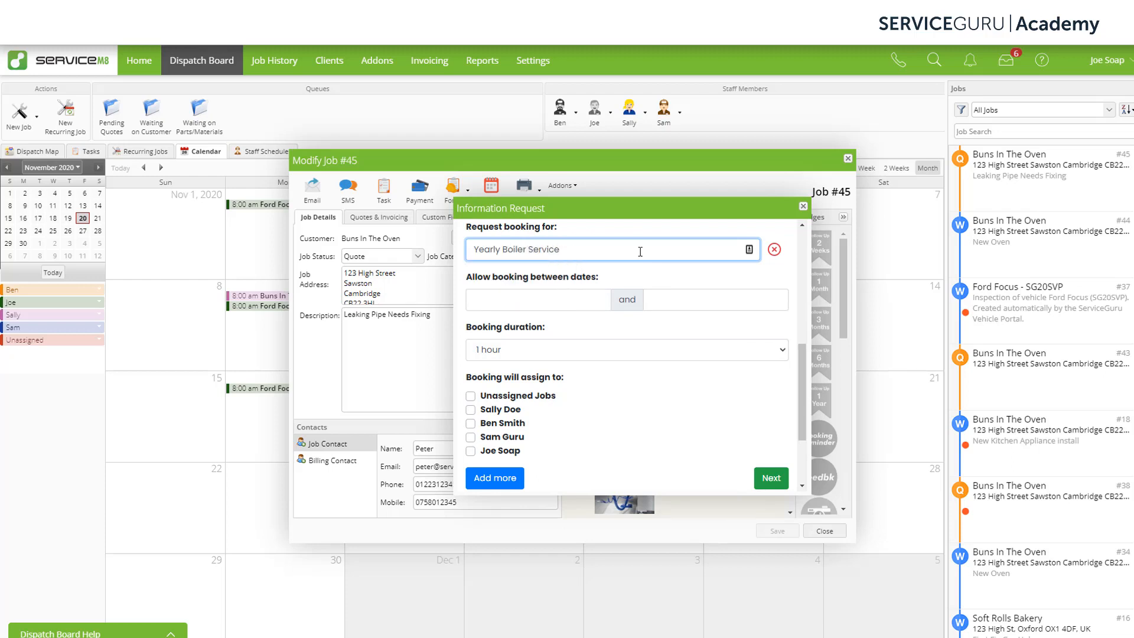
Allow the booking between 21st Nov 2020 and 28th Nov 2020
click(670, 273)
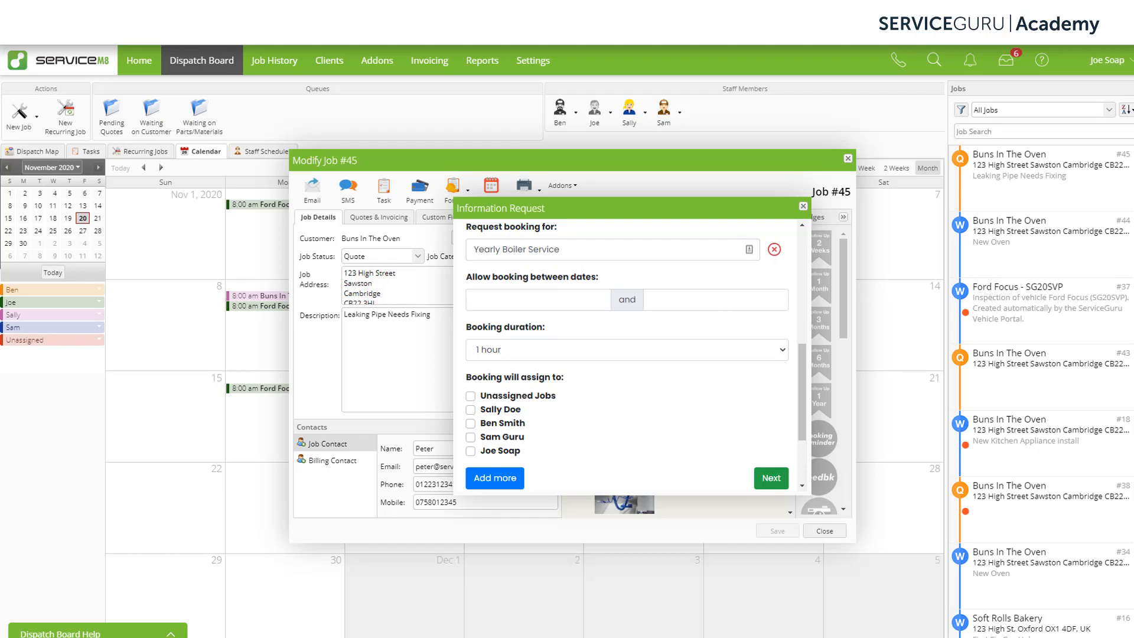
click(566, 295)
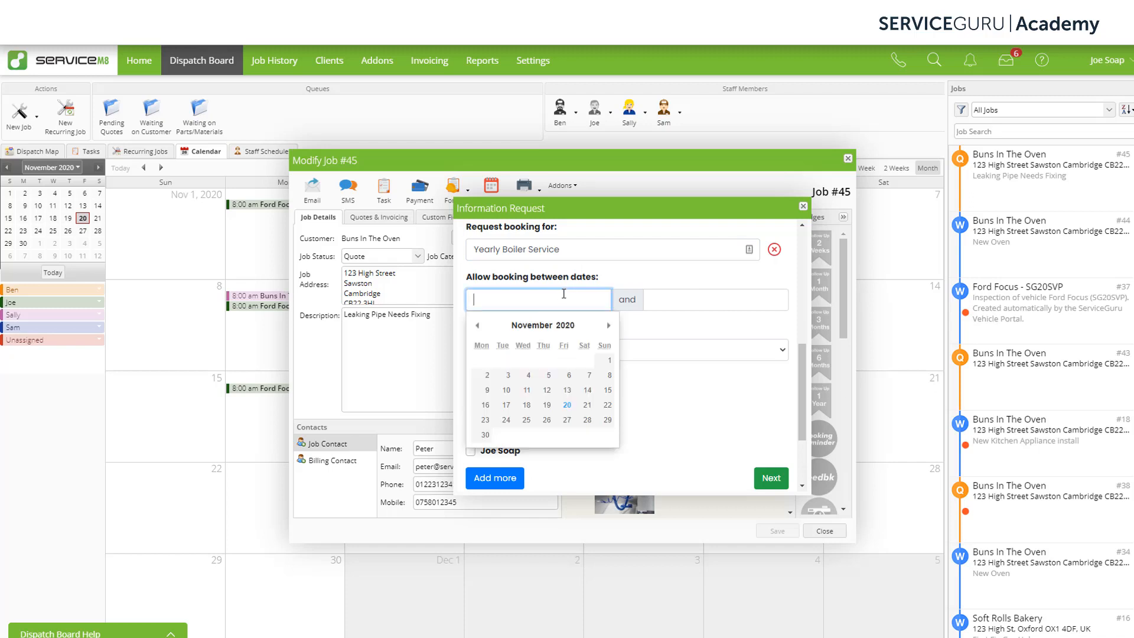
click(587, 404)
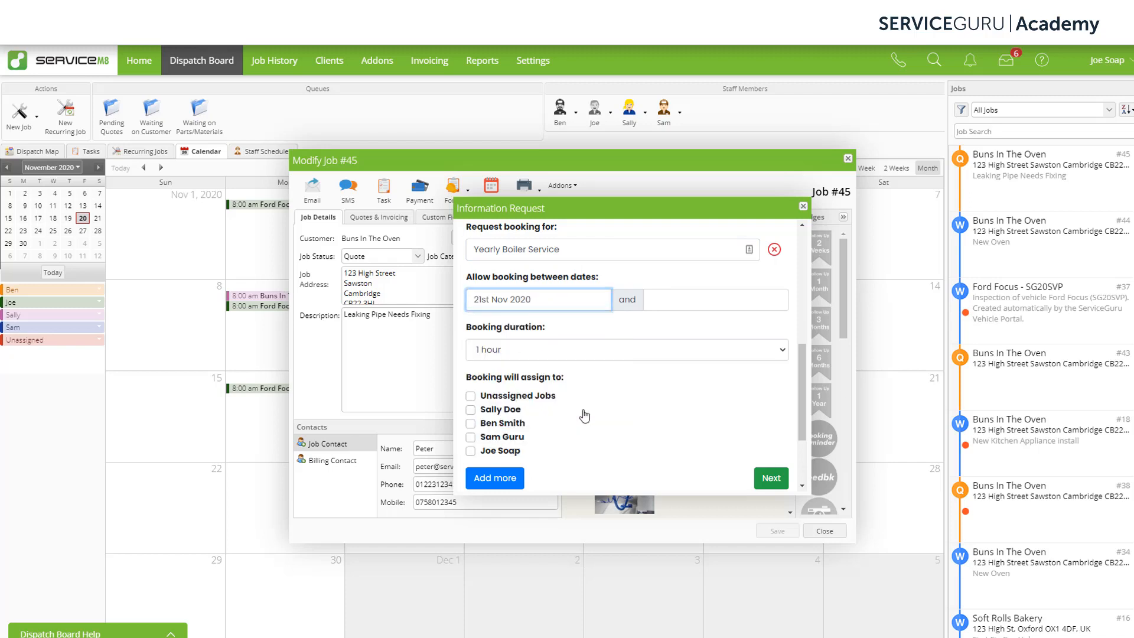
click(671, 301)
click(765, 420)
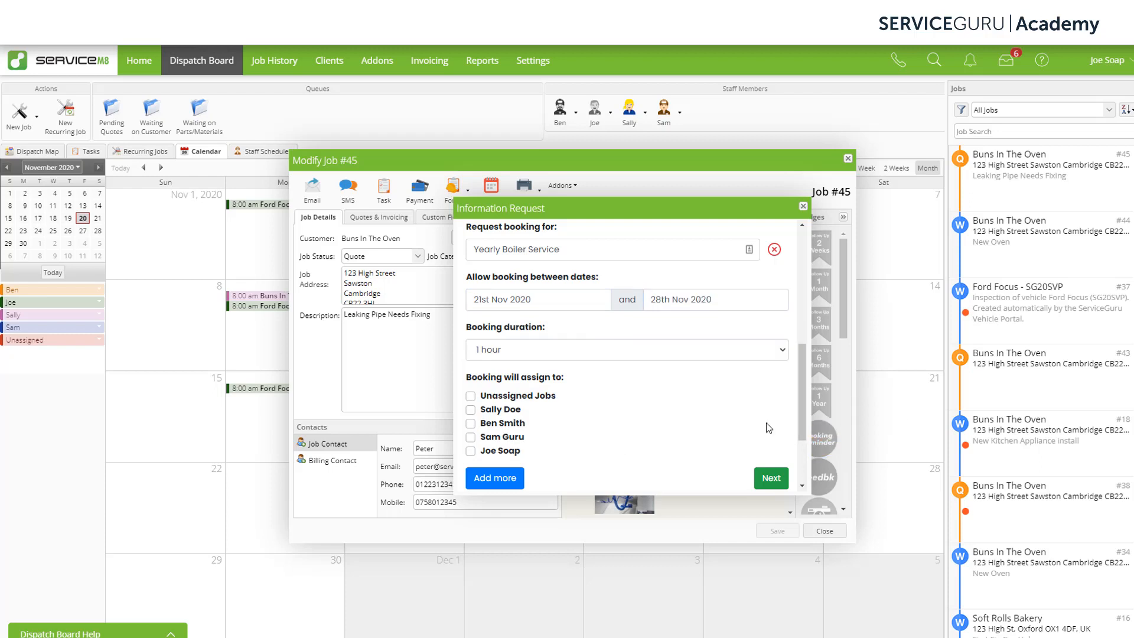
Set the booking duration to 2 hours, assign it to the fourth listed option, and continue to the sending options
click(713, 352)
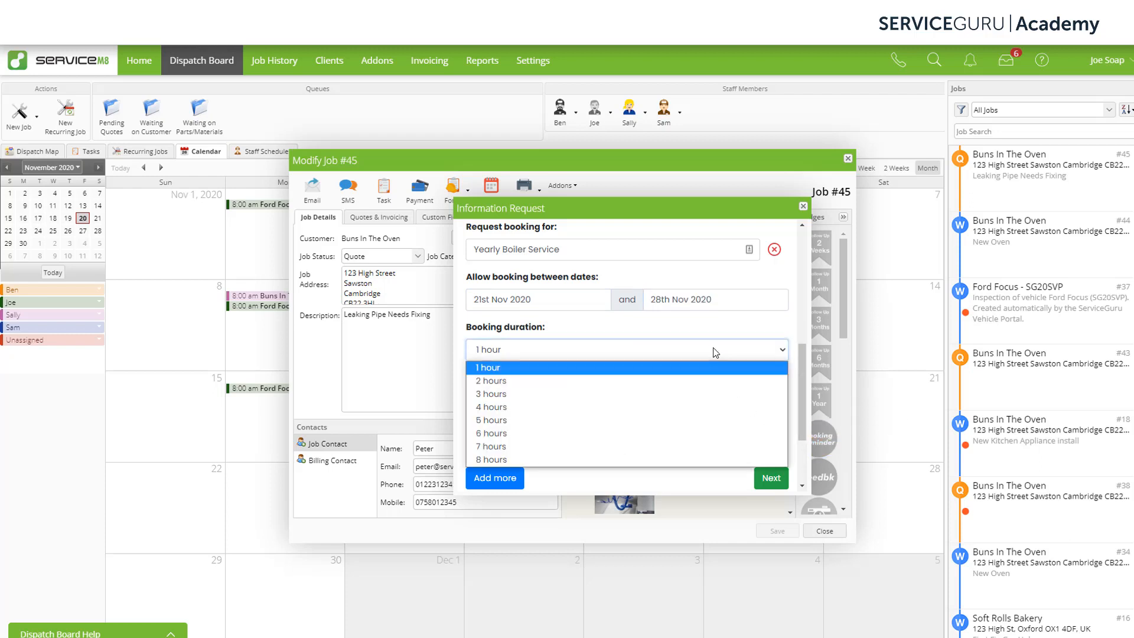
click(594, 381)
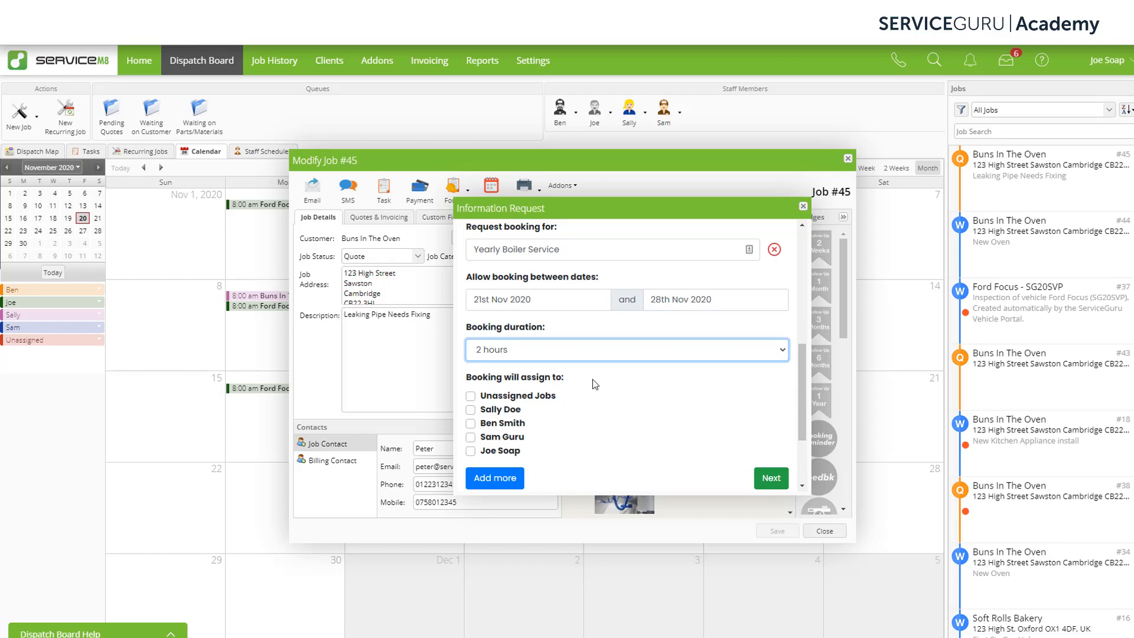
click(471, 438)
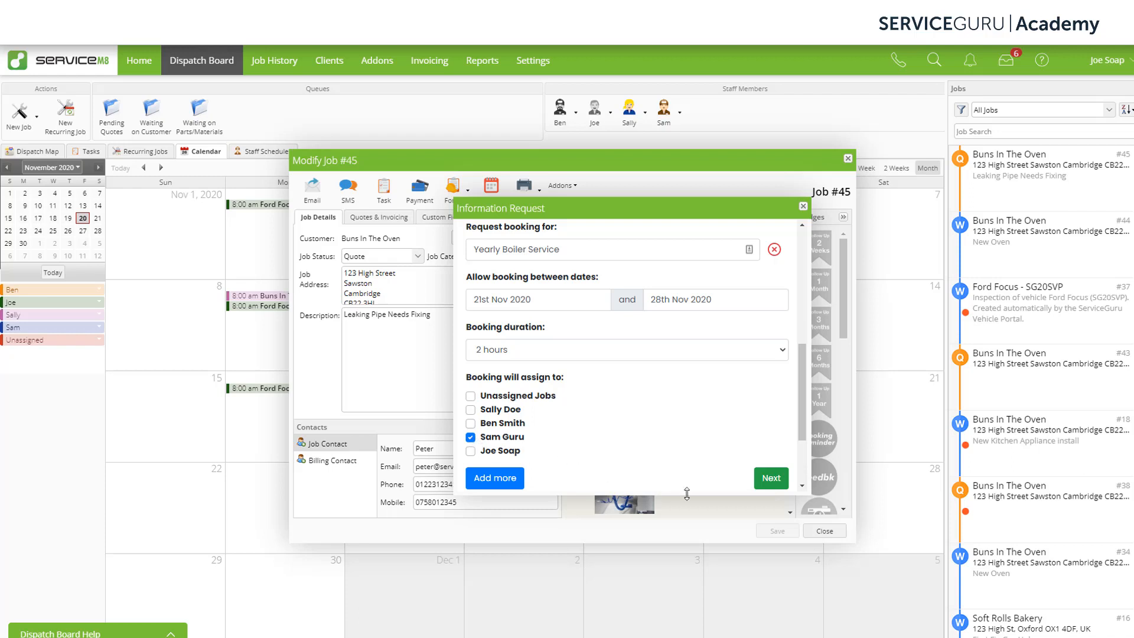
click(771, 478)
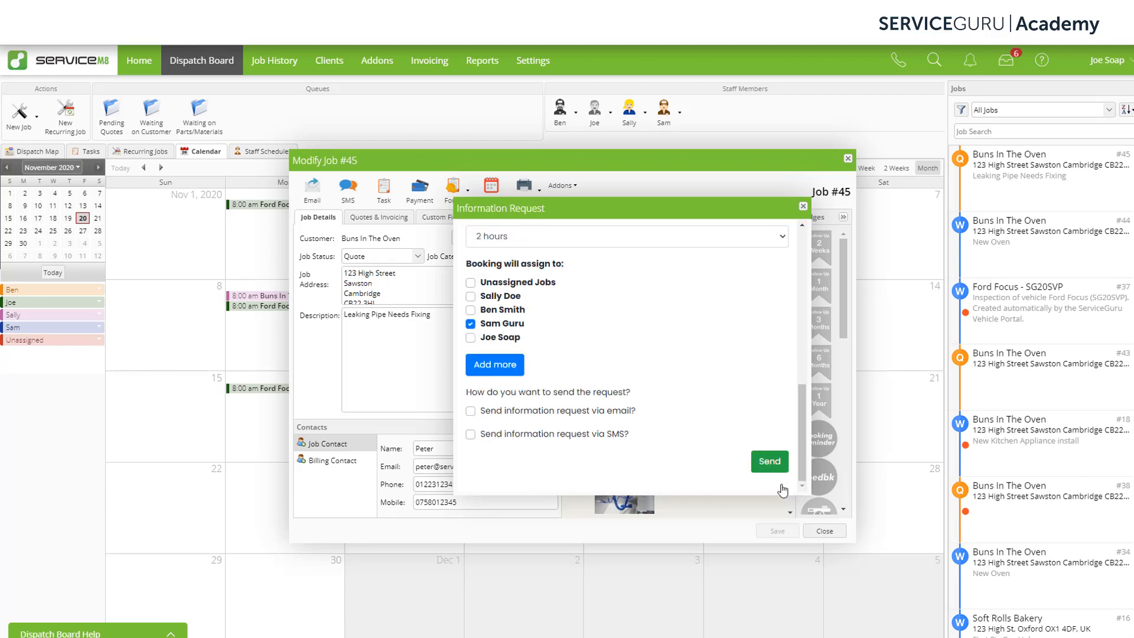
Remove the document request for the insurance copy from the information request
scroll(783, 490, up, 8)
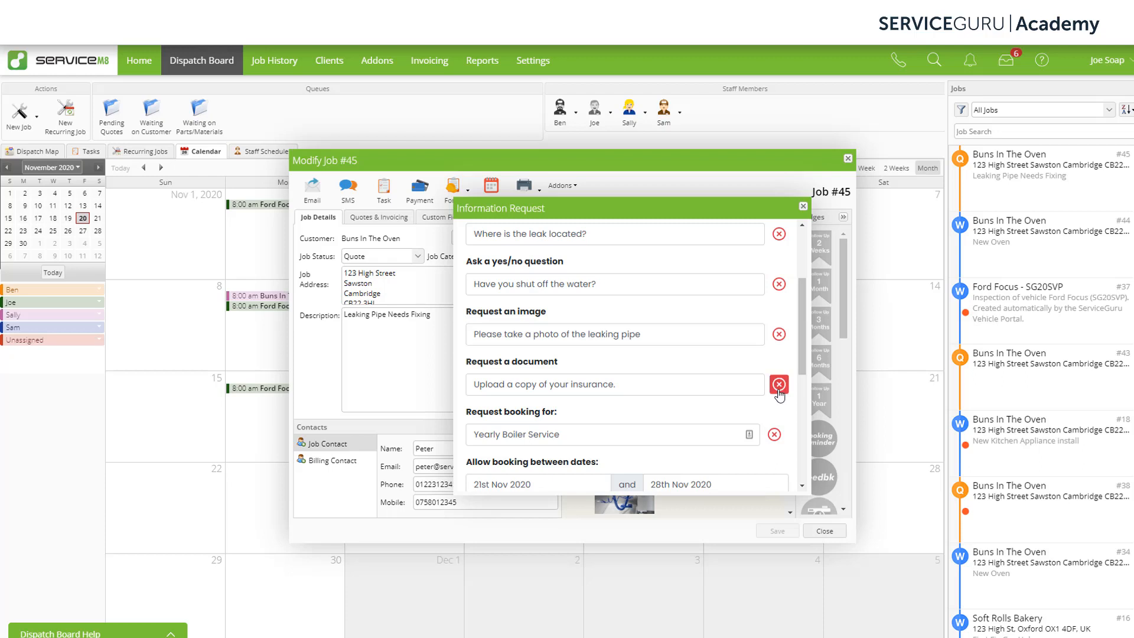
click(779, 384)
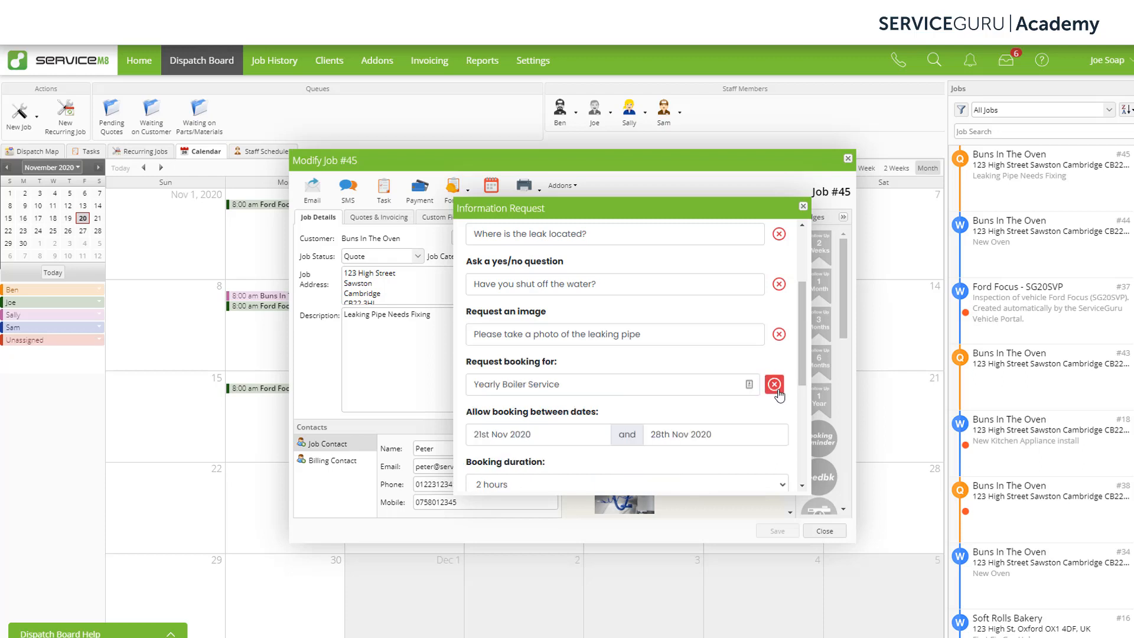
scroll(779, 393, down, 5)
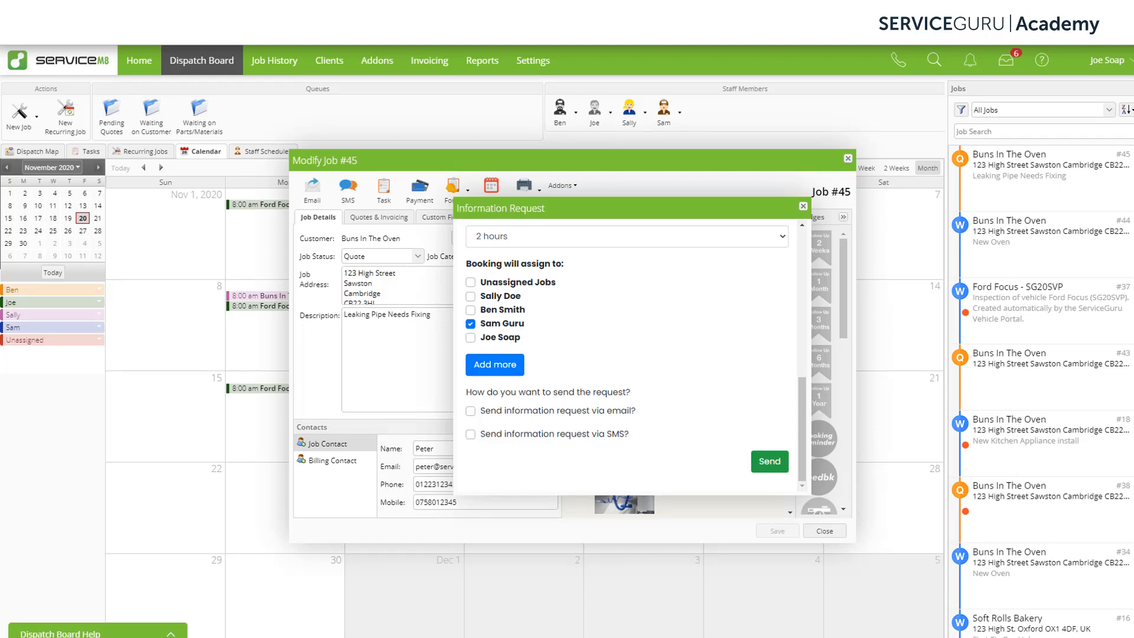
Send the information request to the customer via email only, without SMS, and close the request window
click(471, 411)
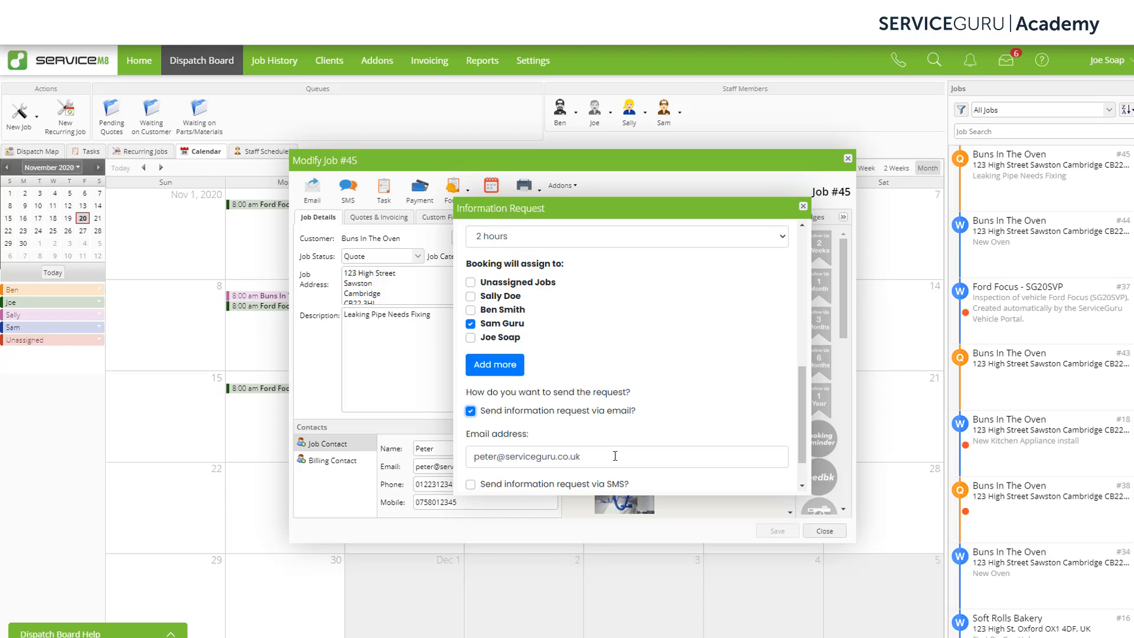
scroll(615, 456, down, 1)
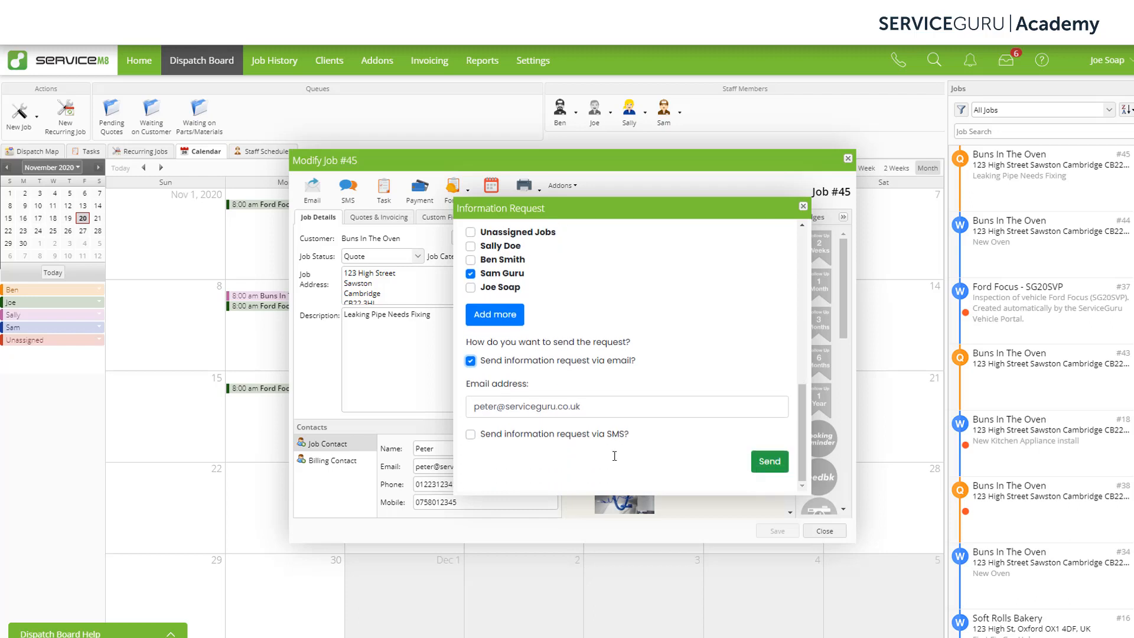
click(471, 435)
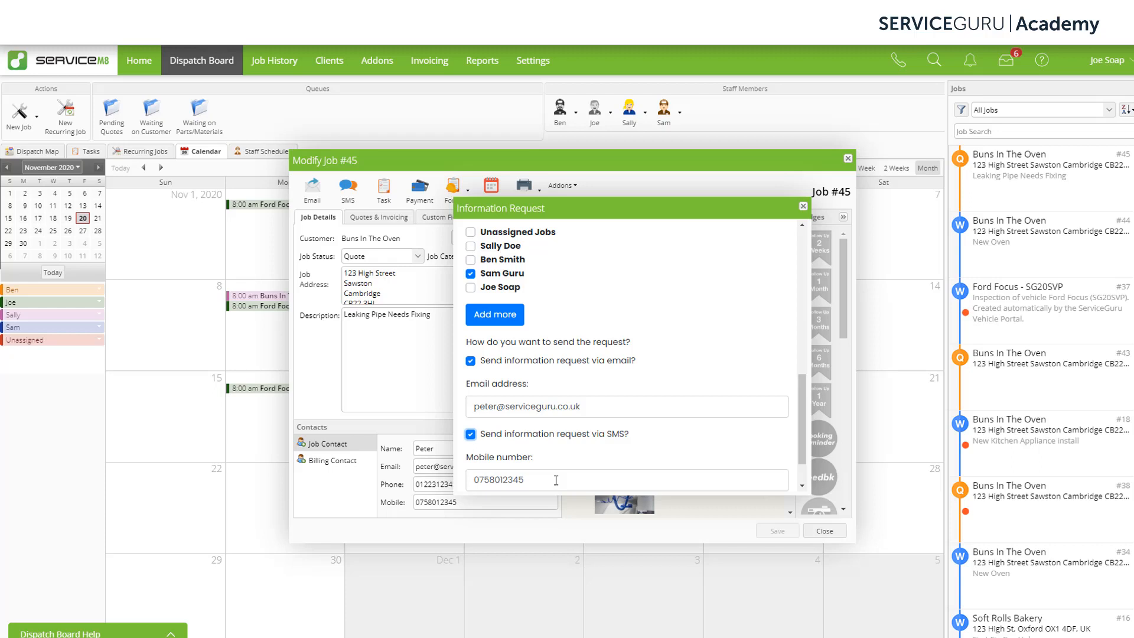
click(470, 434)
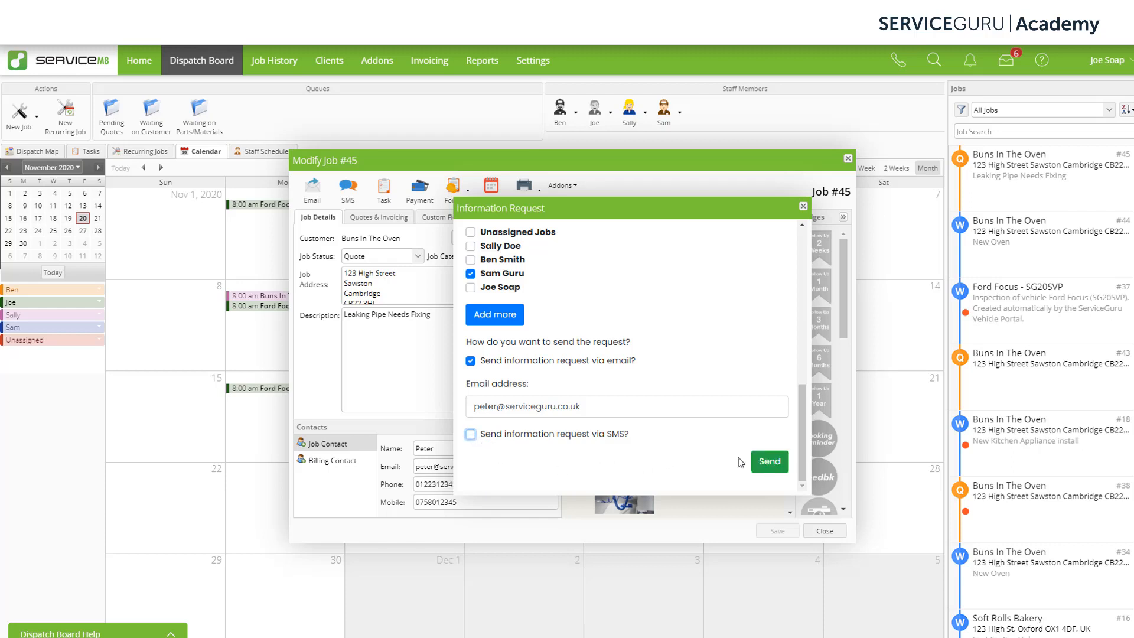
click(764, 464)
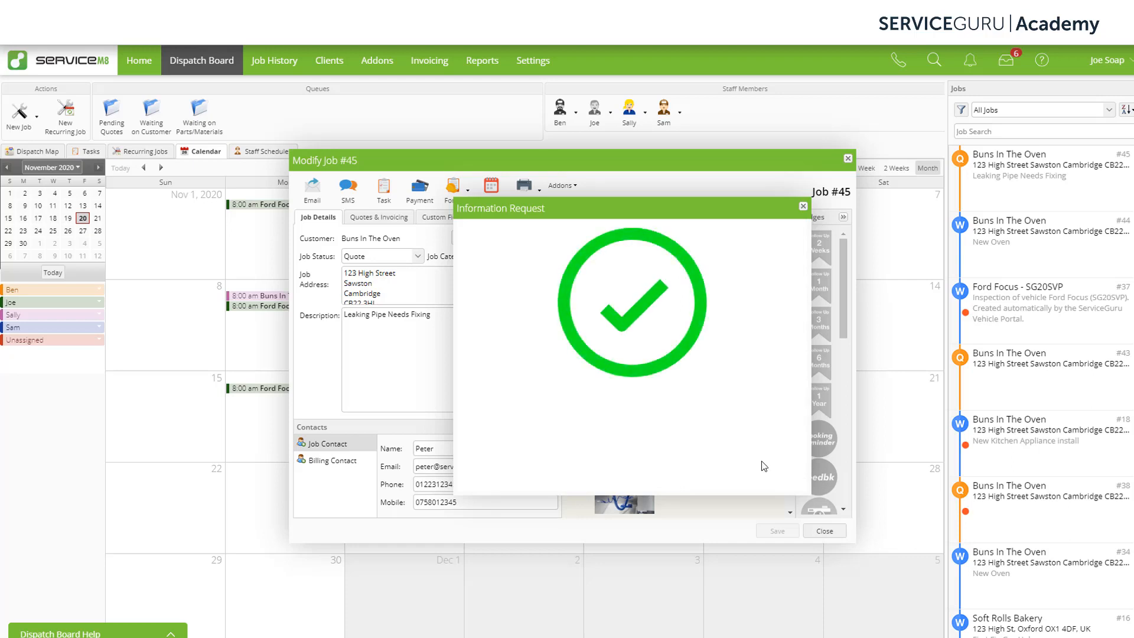
click(803, 206)
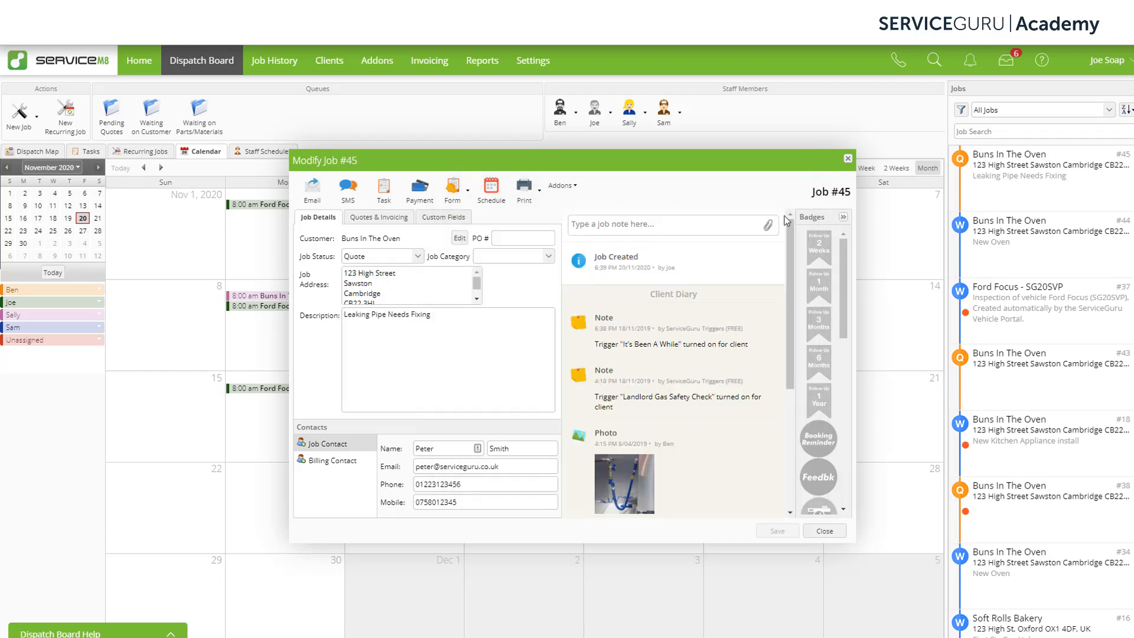
Reopen the job's Information Request addon and view the pending request as the customer's form
click(555, 186)
click(604, 579)
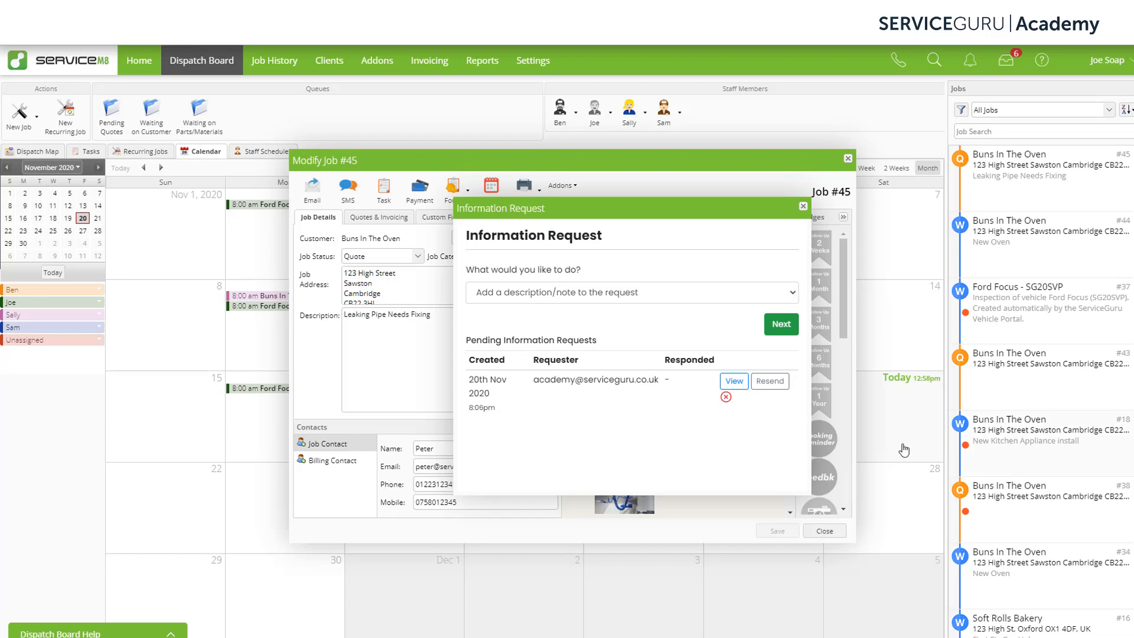
click(735, 383)
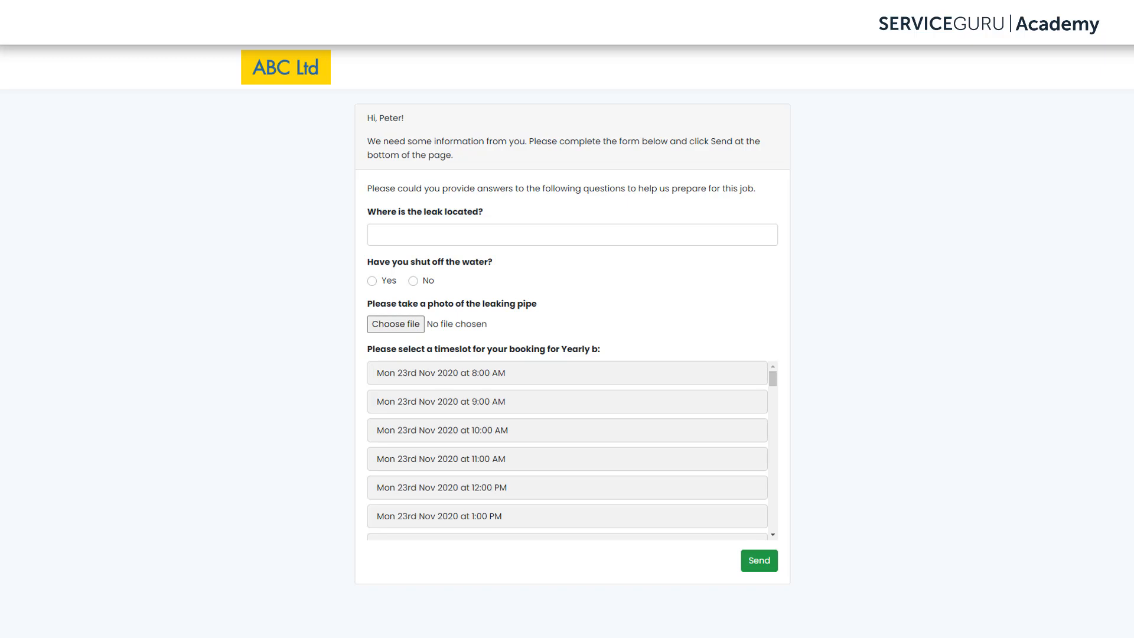
Answer the leak location with "Under the kitchen sink" and state that the water has been shut off
click(458, 236)
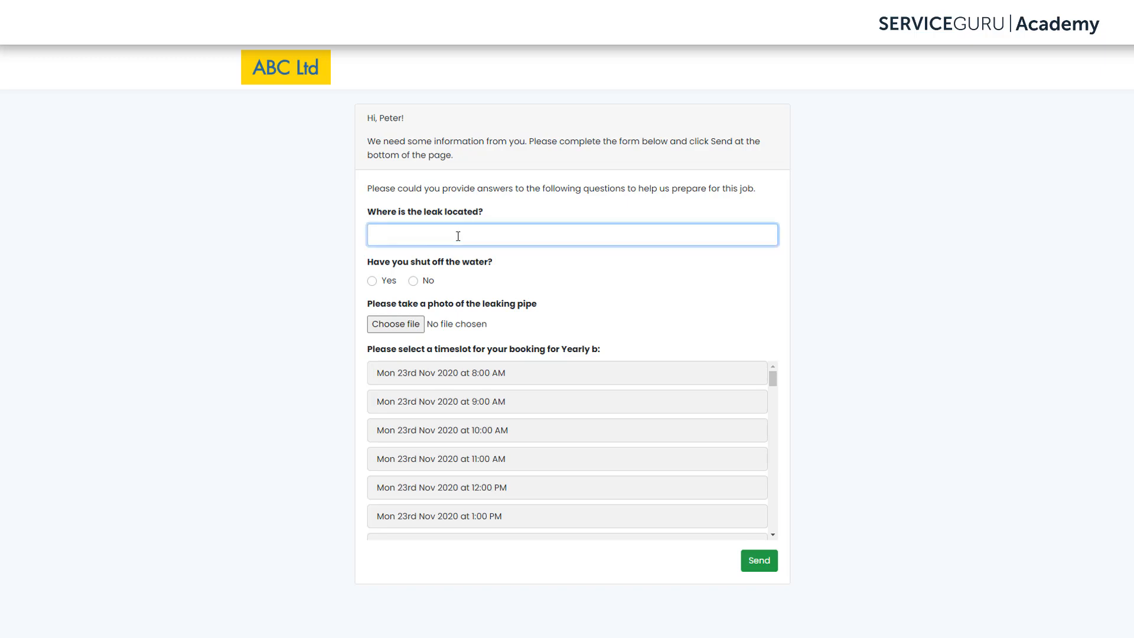
text(Under the kitchen sink)
click(373, 282)
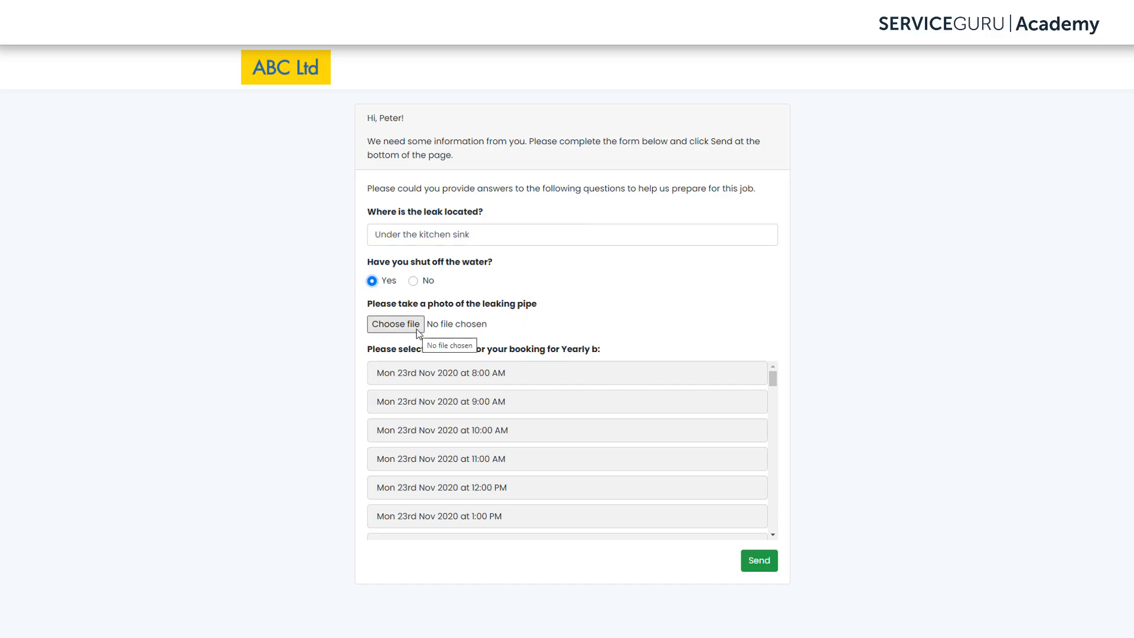
Attach the leaky-pipe-e1561416263674.jpg image from Documents as the photo of the leaking pipe
click(395, 325)
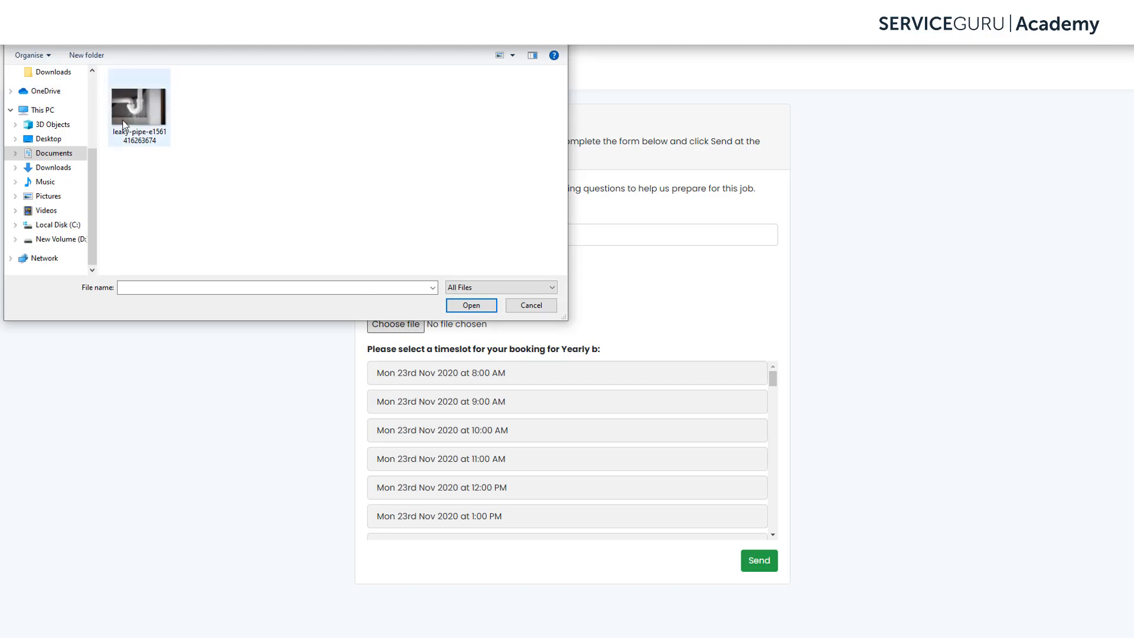
click(147, 118)
click(471, 307)
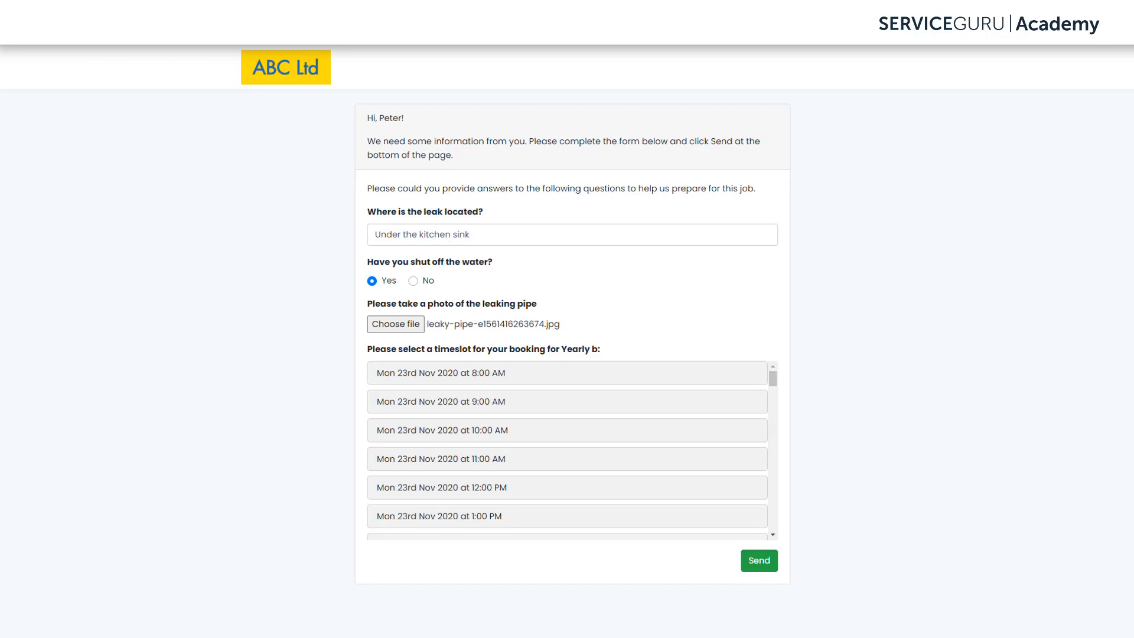
Choose the Mon 23rd Nov 2020 at 6:00 PM timeslot, check the remaining slots, and send the completed form
drag(773, 377, 783, 400)
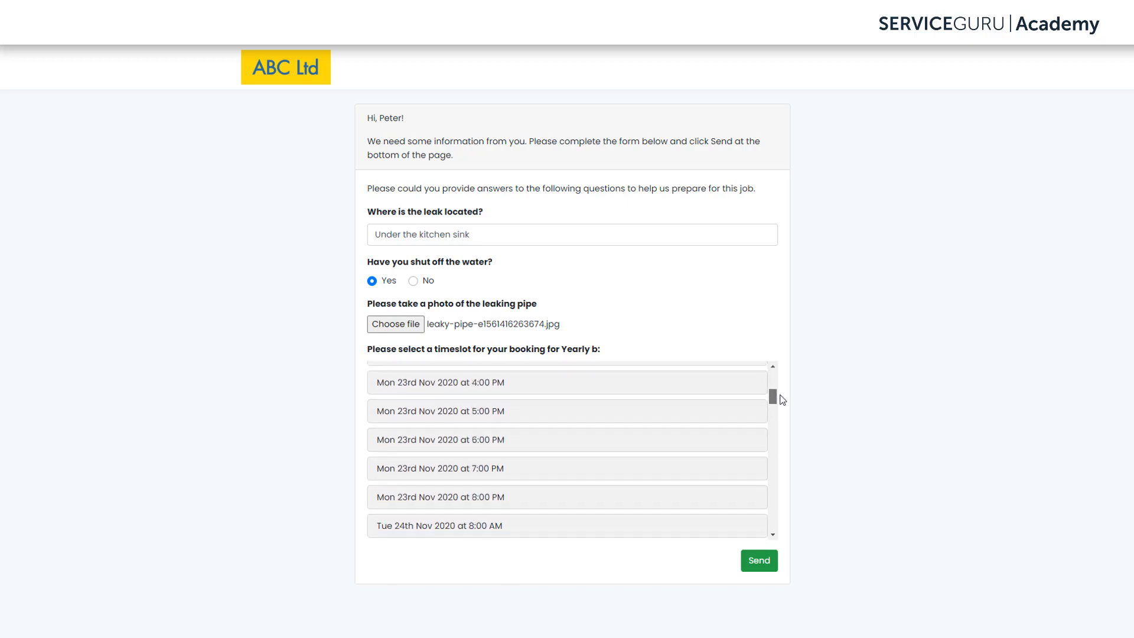
click(445, 451)
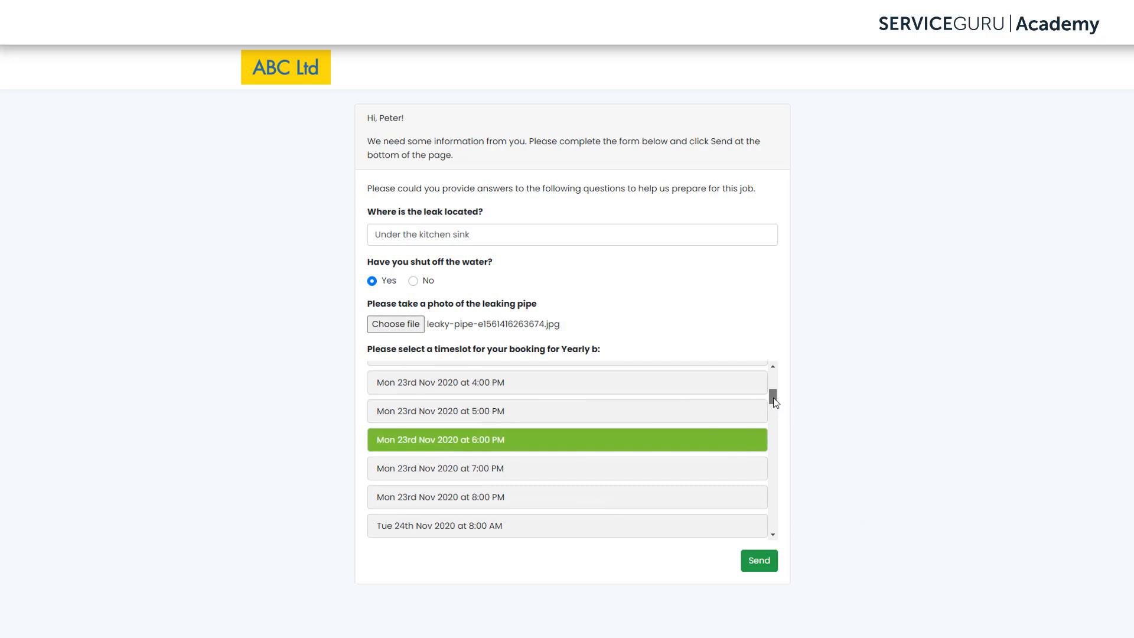
drag(775, 401, 773, 529)
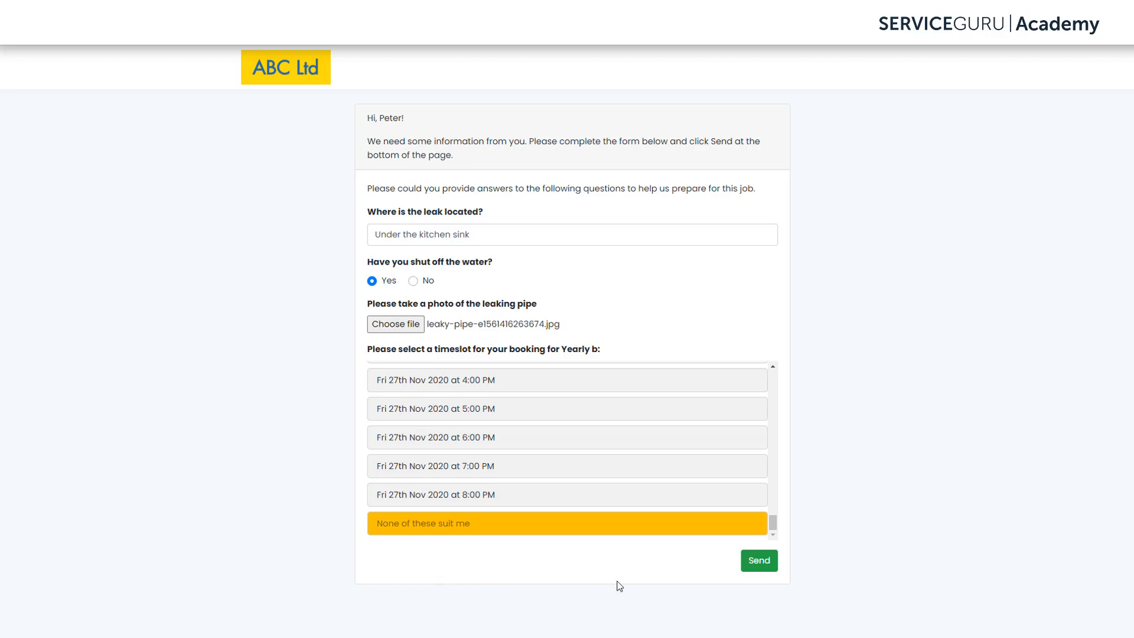
click(759, 567)
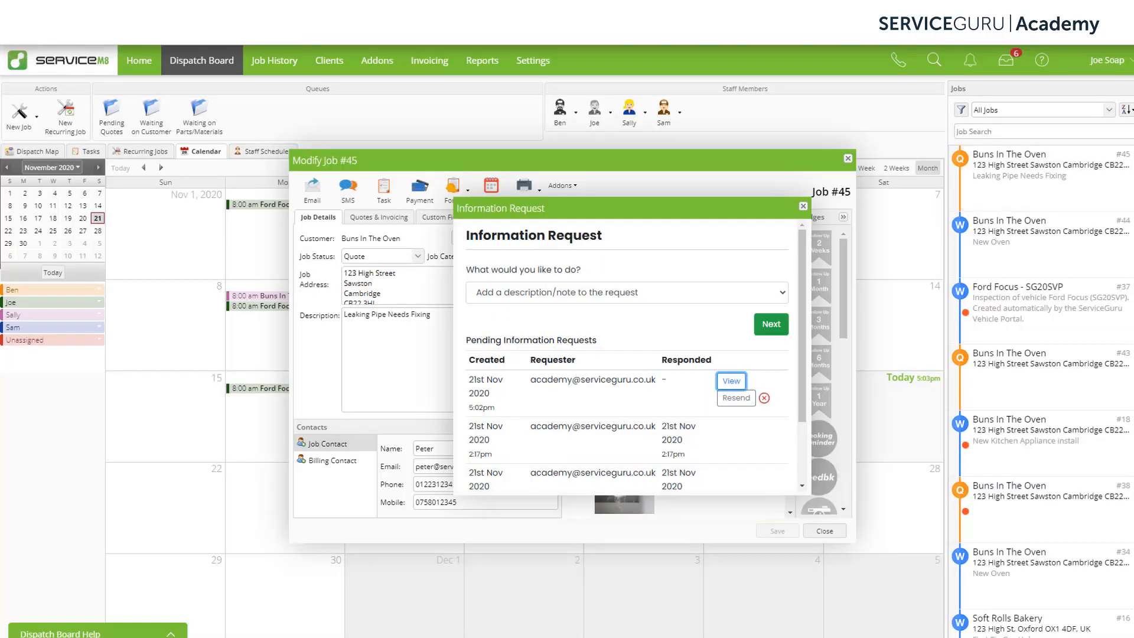
Close the request window and review the scheduled booking, answers and photo in job #45's diary
click(804, 206)
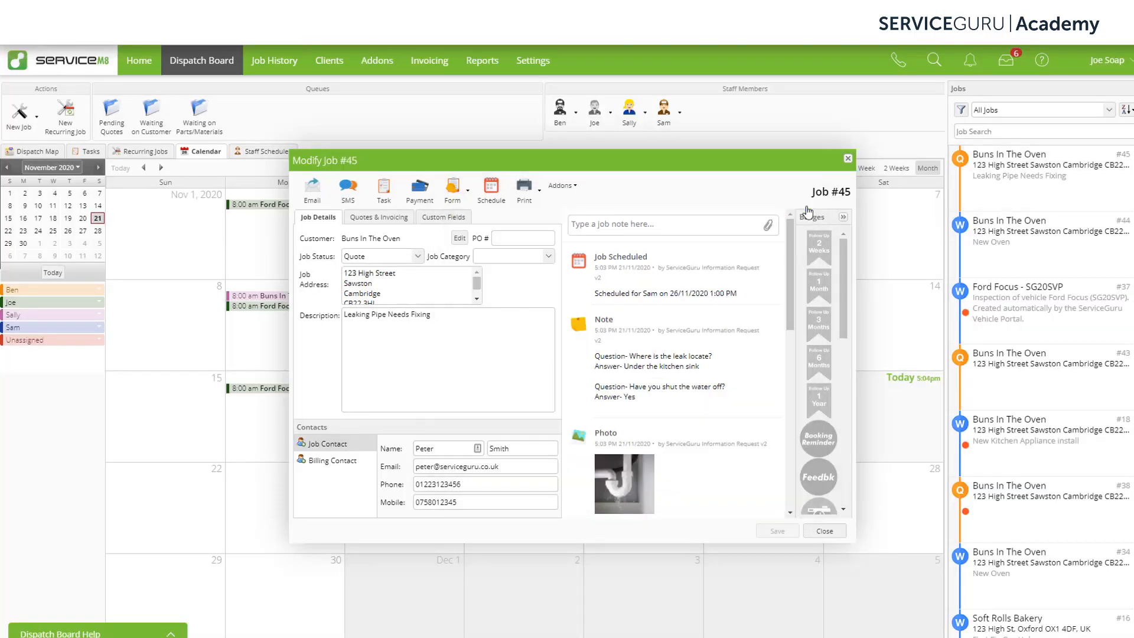
click(848, 159)
scroll(764, 298, down, 1)
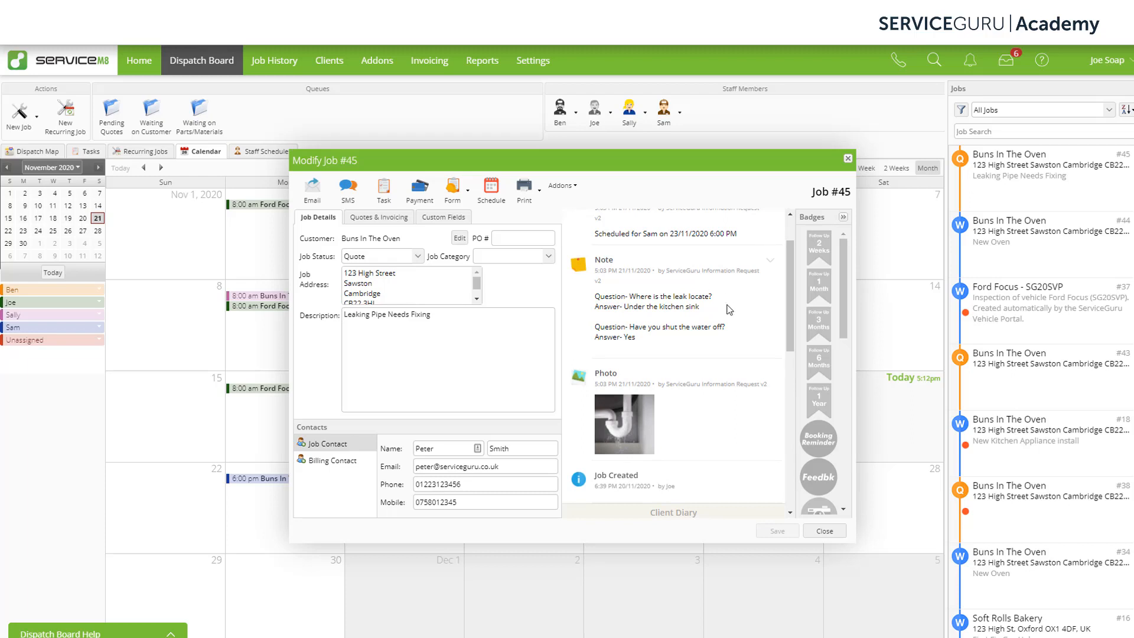
scroll(765, 315, down, 1)
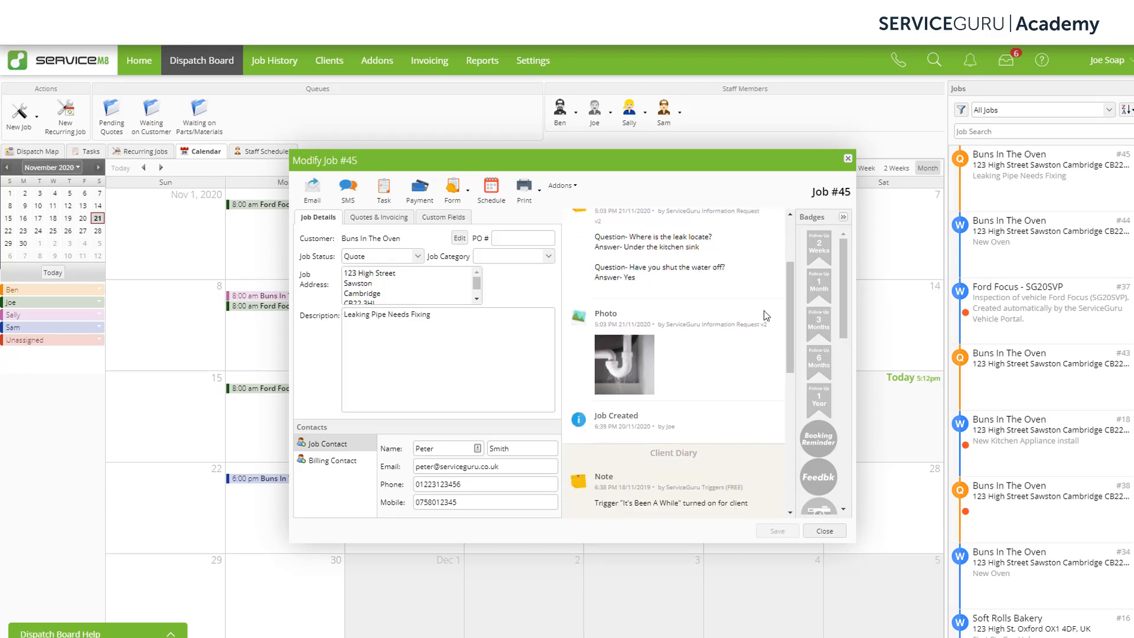
scroll(765, 314, down, 1)
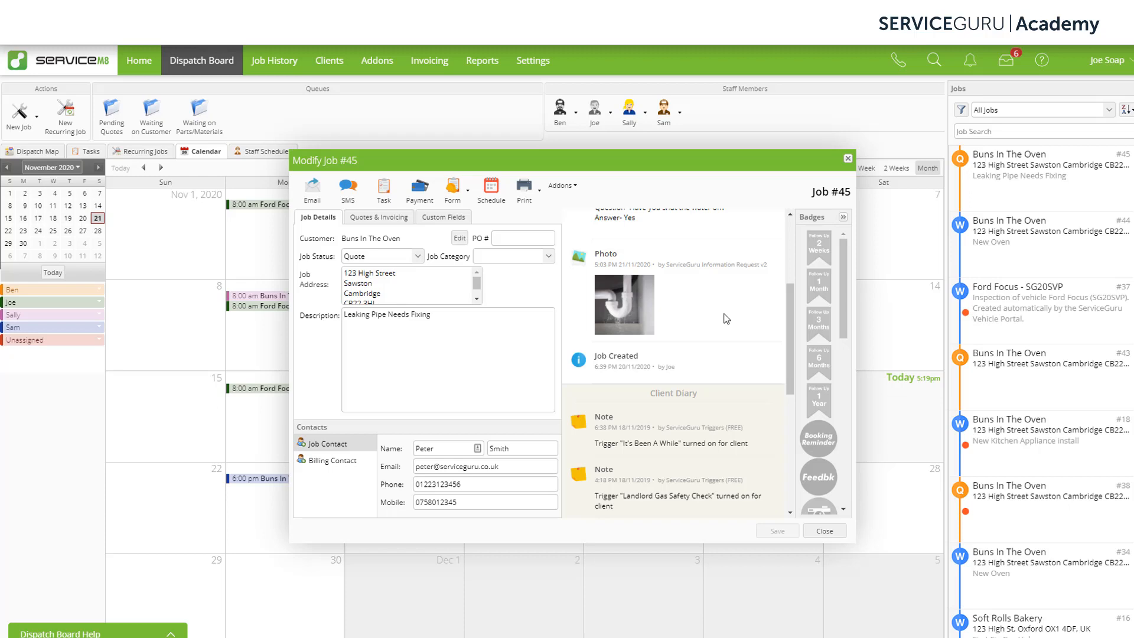
Start a new template in the ServiceGuru Information Request add-on, name it Skip Hire, and make it require a booking
click(385, 67)
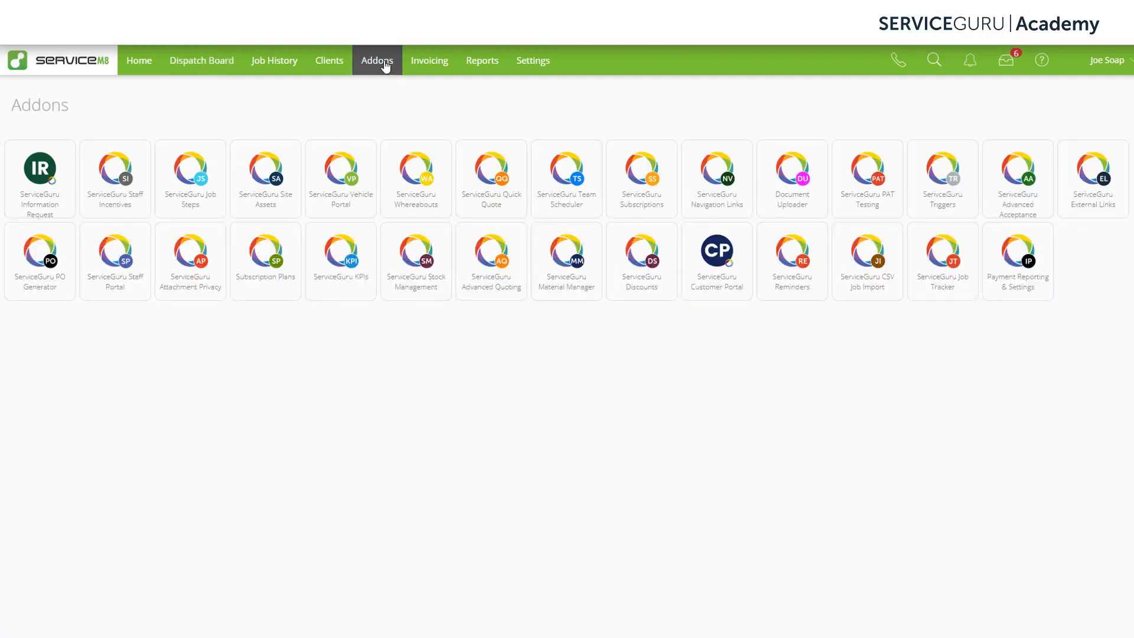
click(35, 188)
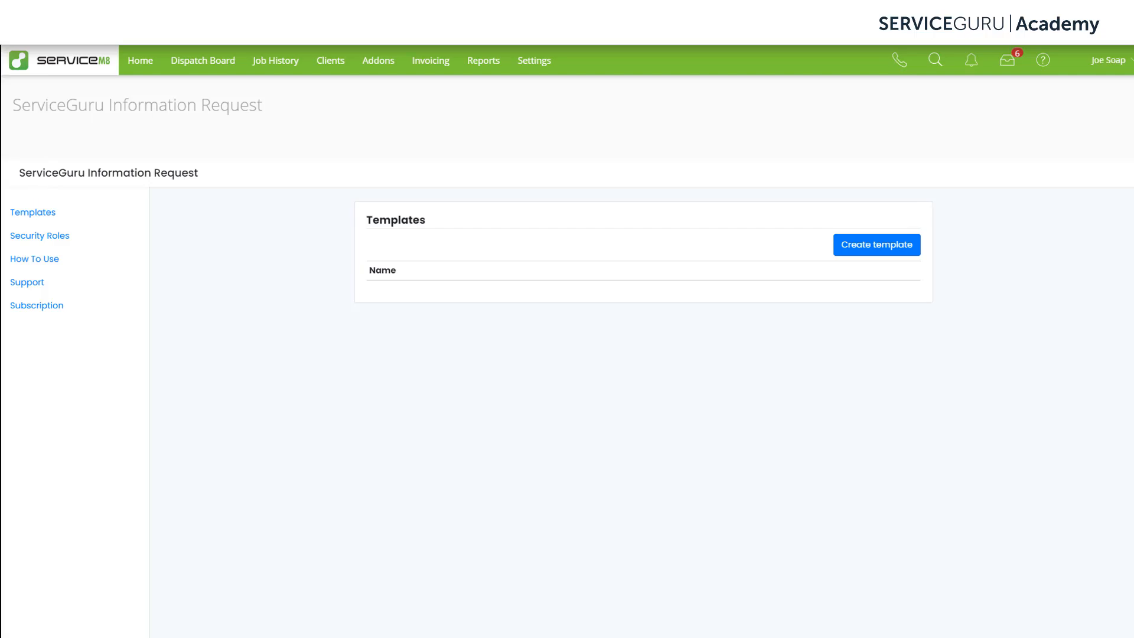
click(888, 254)
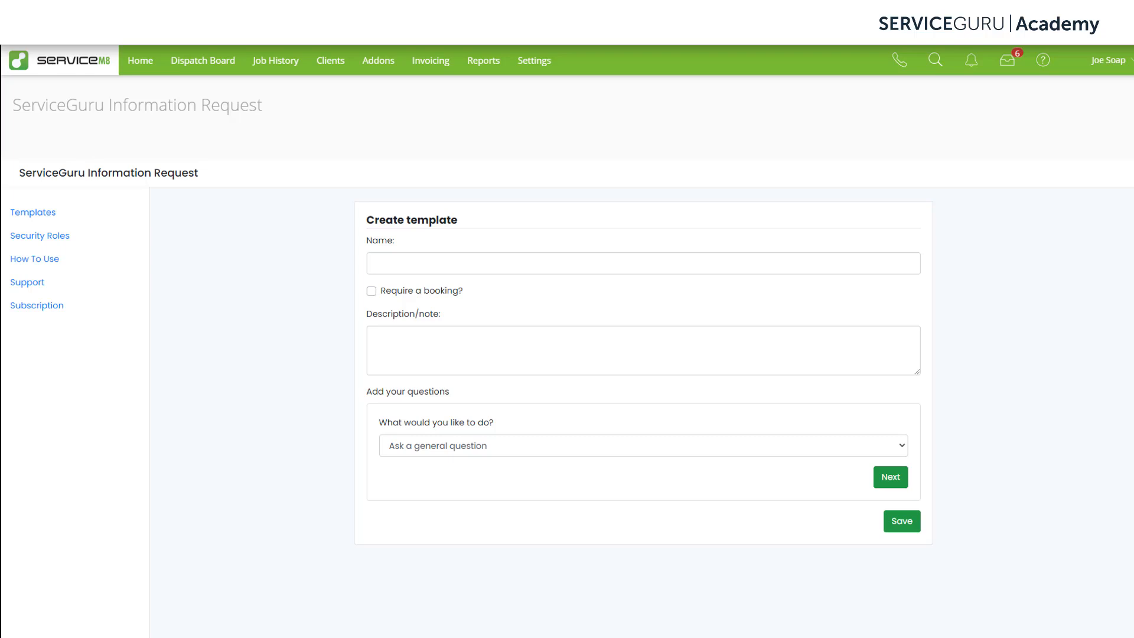
click(674, 262)
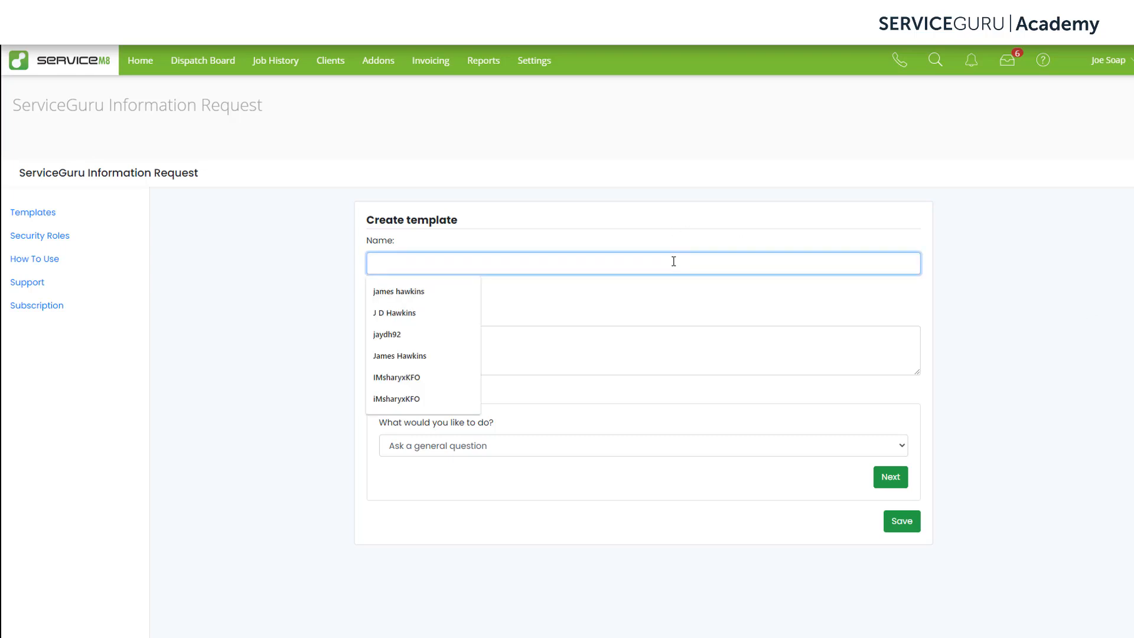
text(Skip Hi)
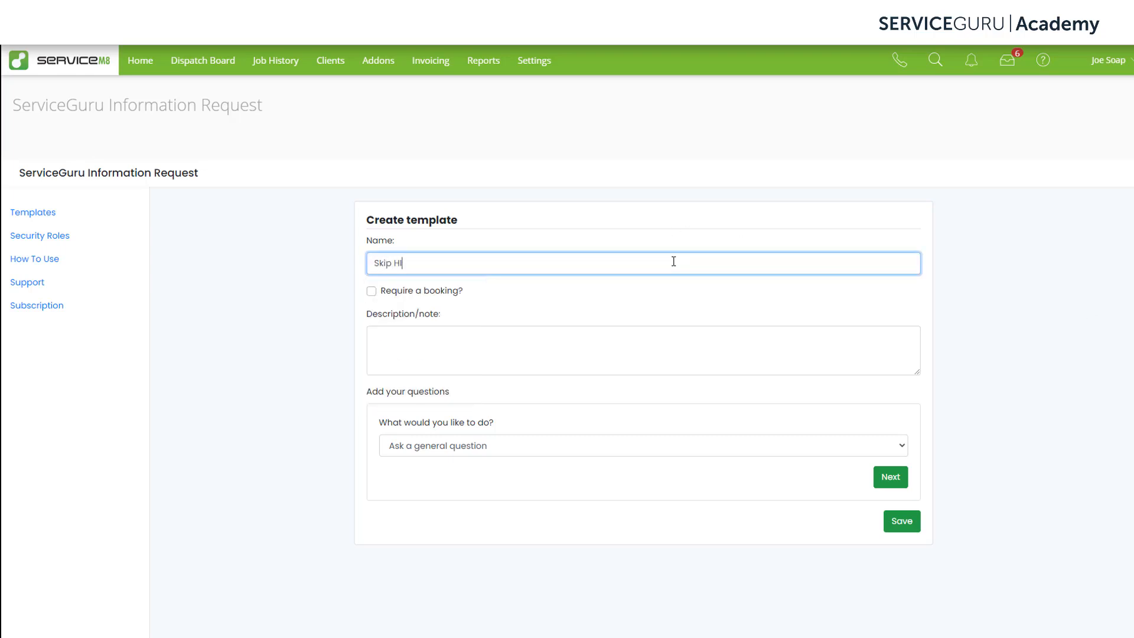
text(re)
click(372, 291)
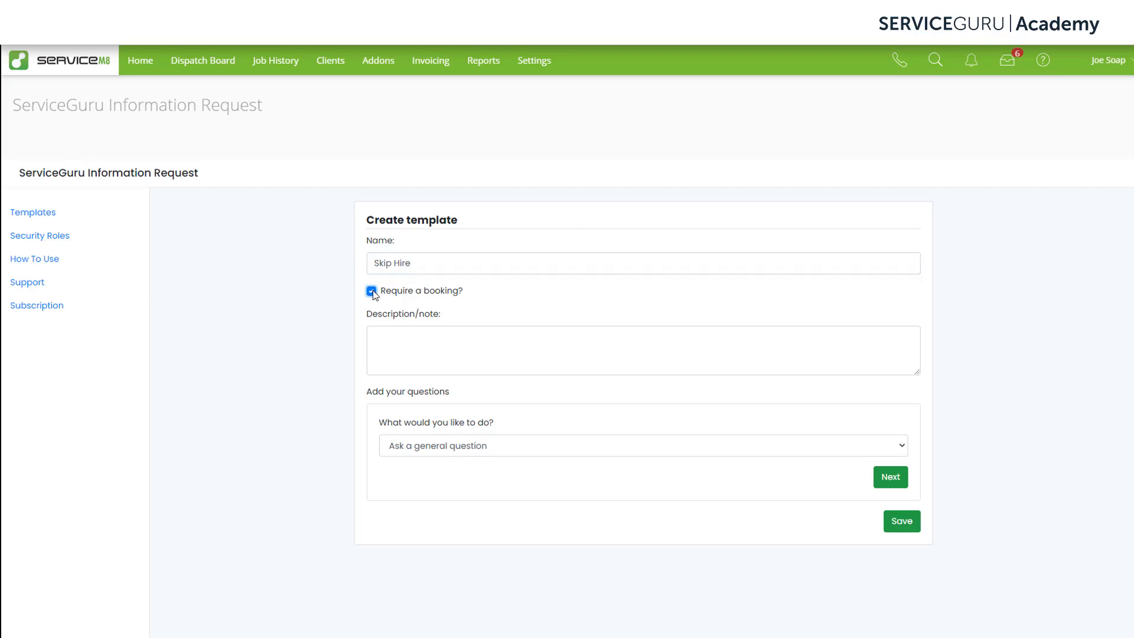
Write a template description saying we want the best place for the skip and asking customers to answer the questions so it is left correctly
click(397, 352)
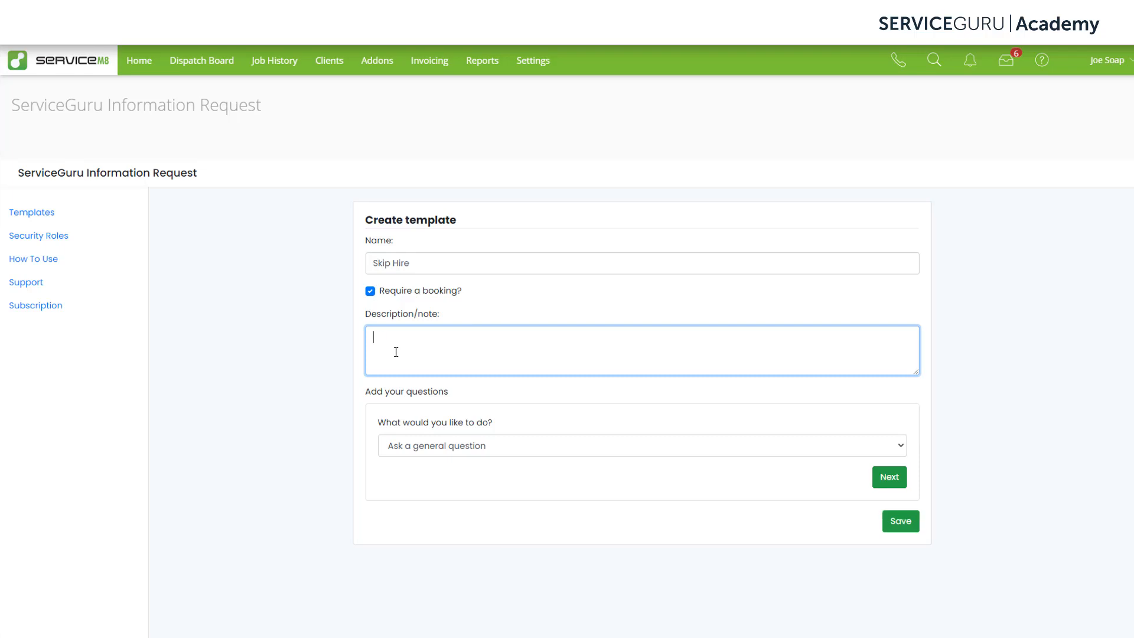
text(We would like to deliver your skip in the best place possible. Please answer the following questions to make sure)
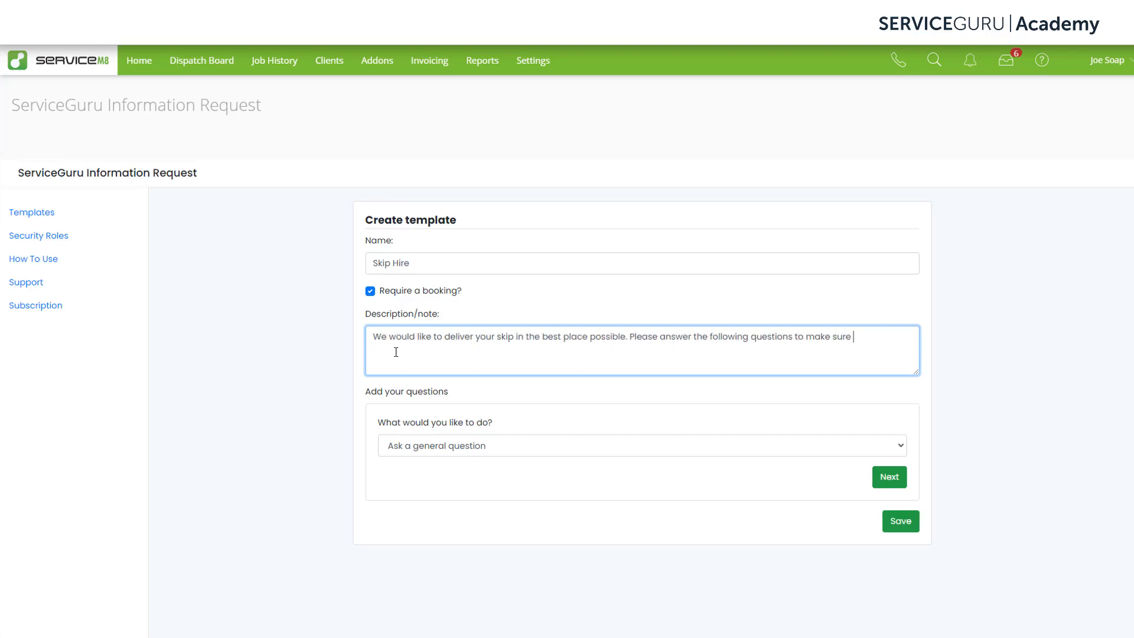
text( we leave it in the correct place.)
Add a general question to the template reading "Where would you like your skip placed?"
click(532, 446)
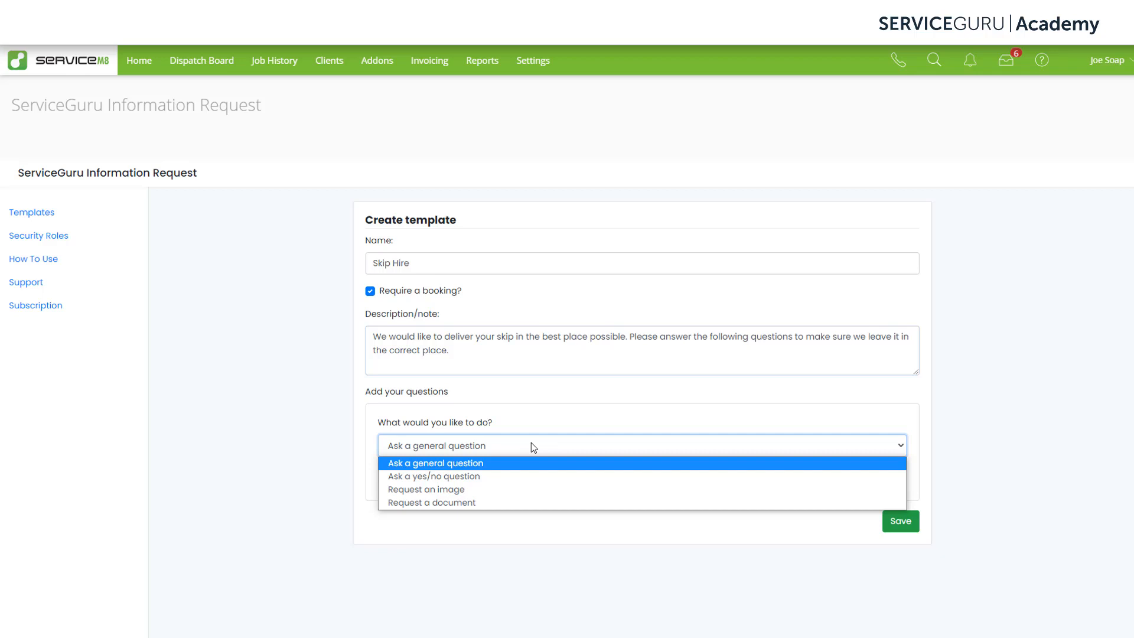
click(507, 466)
click(892, 479)
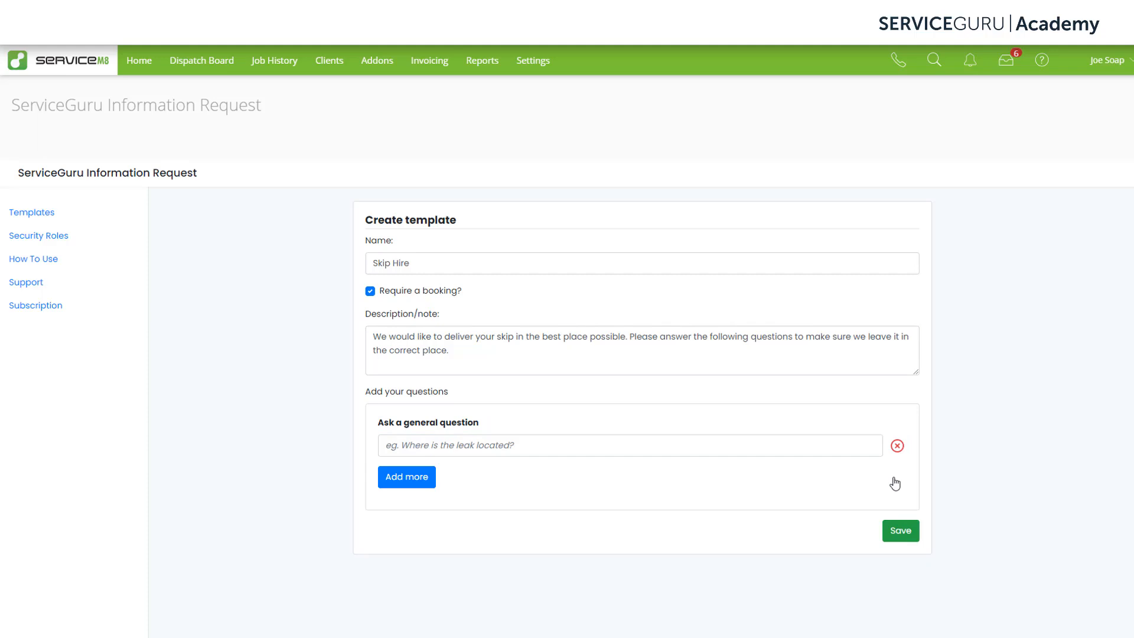
click(707, 440)
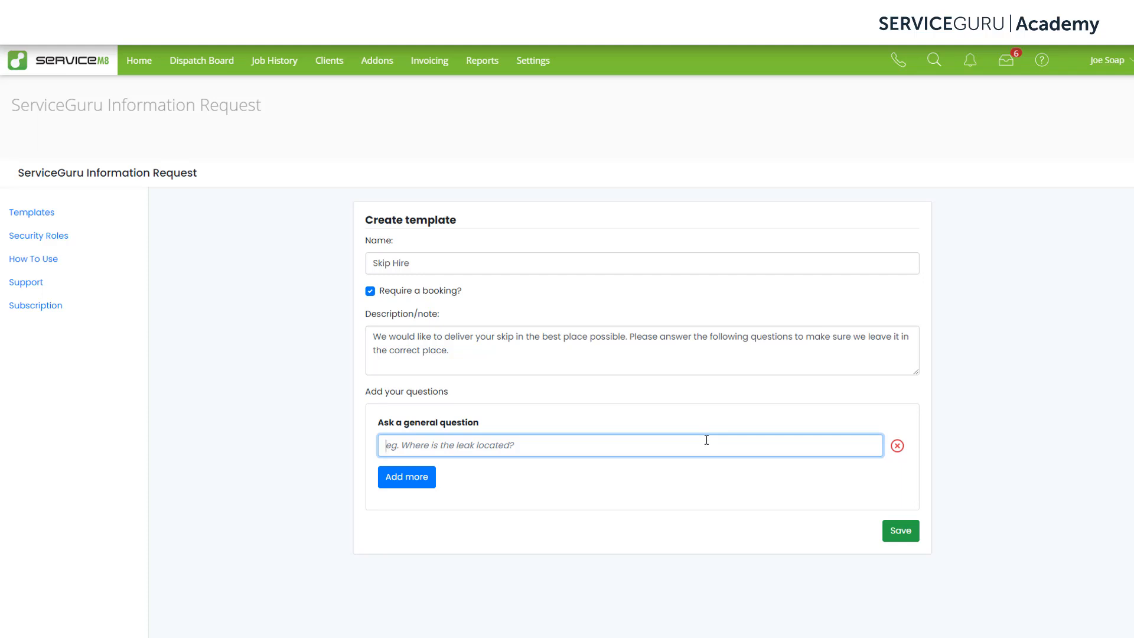
text(Where would you like your skip placed?)
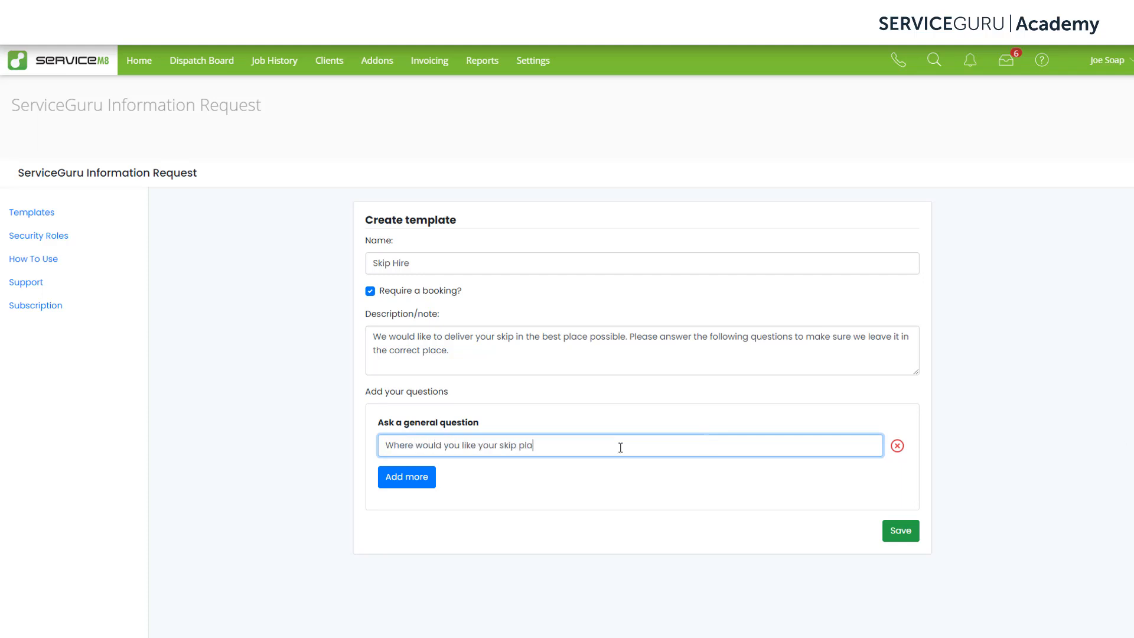
Add a yes/no question to the template reading "Will someone be home when the skip is delivered?"
click(406, 477)
click(475, 528)
click(475, 552)
click(536, 498)
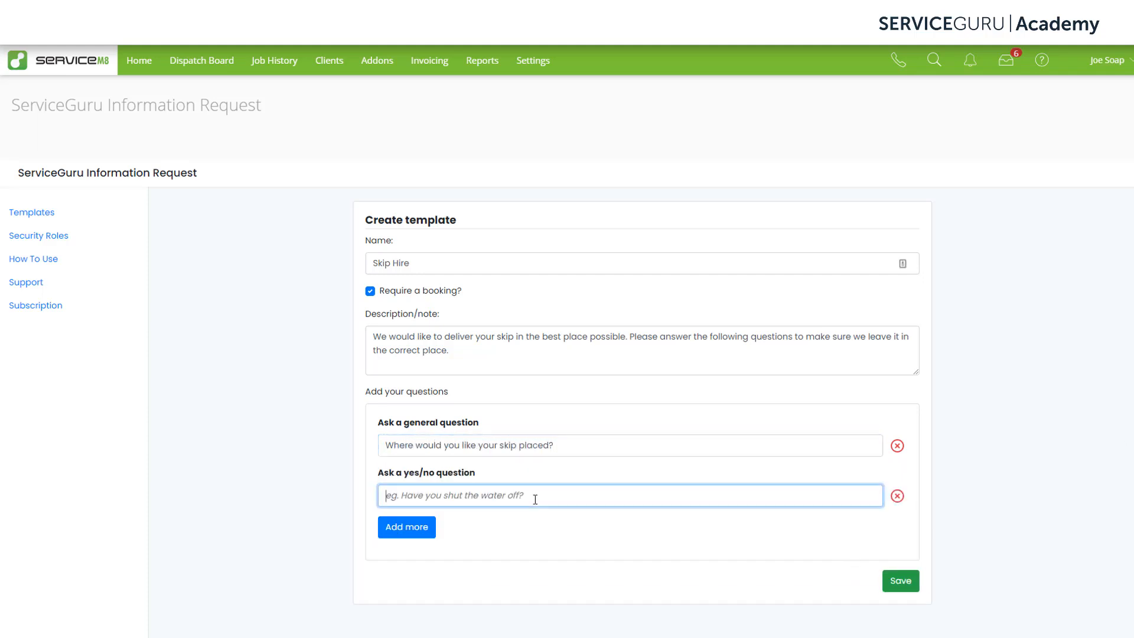
text(Will someone be home when the skip is delivered?)
Add an image request to the template reading "Please provide a photo of where you would like the skip placed."
click(406, 527)
click(461, 577)
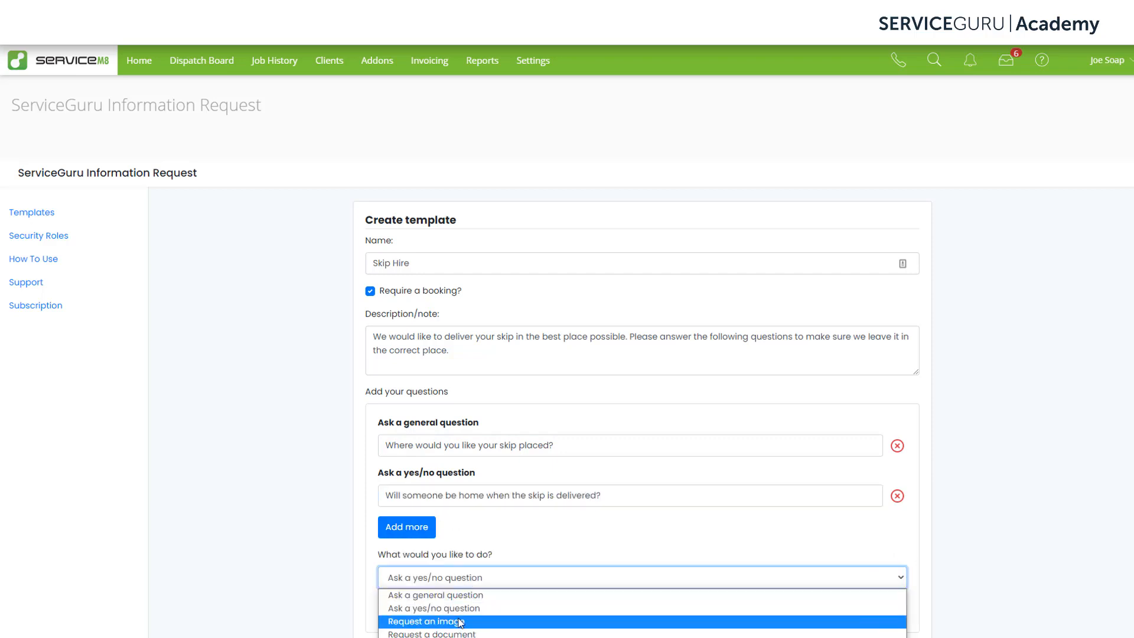
click(460, 622)
click(574, 518)
text(Please provide a photo of where you would like the skip place)
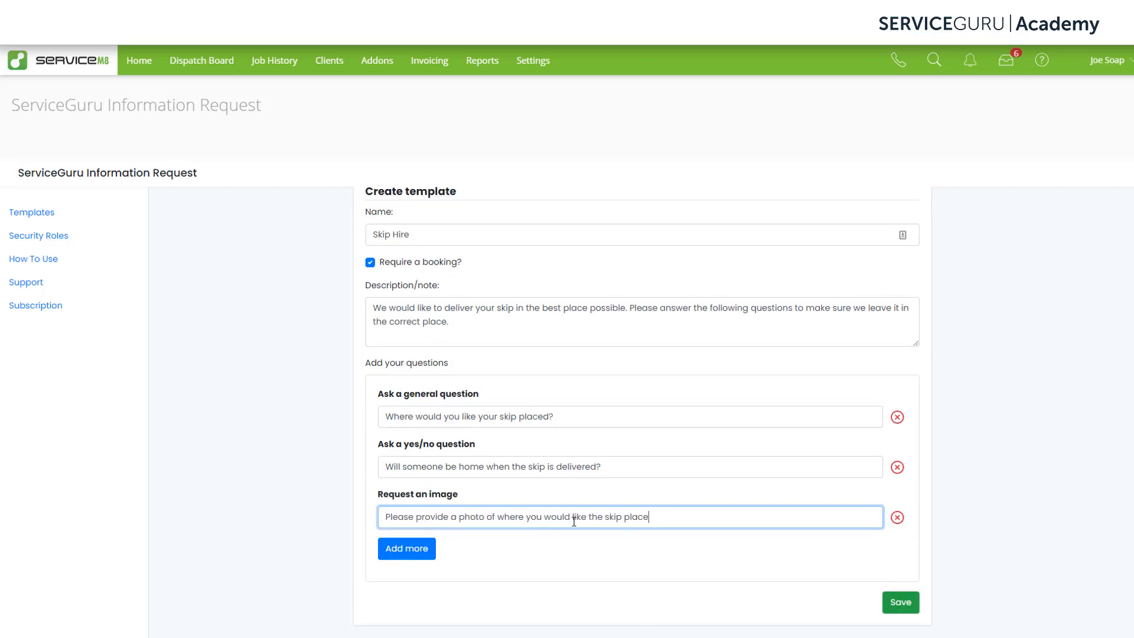
text(d.)
Add another general question, "Is there anything else we need to be aware of?", and save the Skip Hire template
click(423, 550)
click(463, 605)
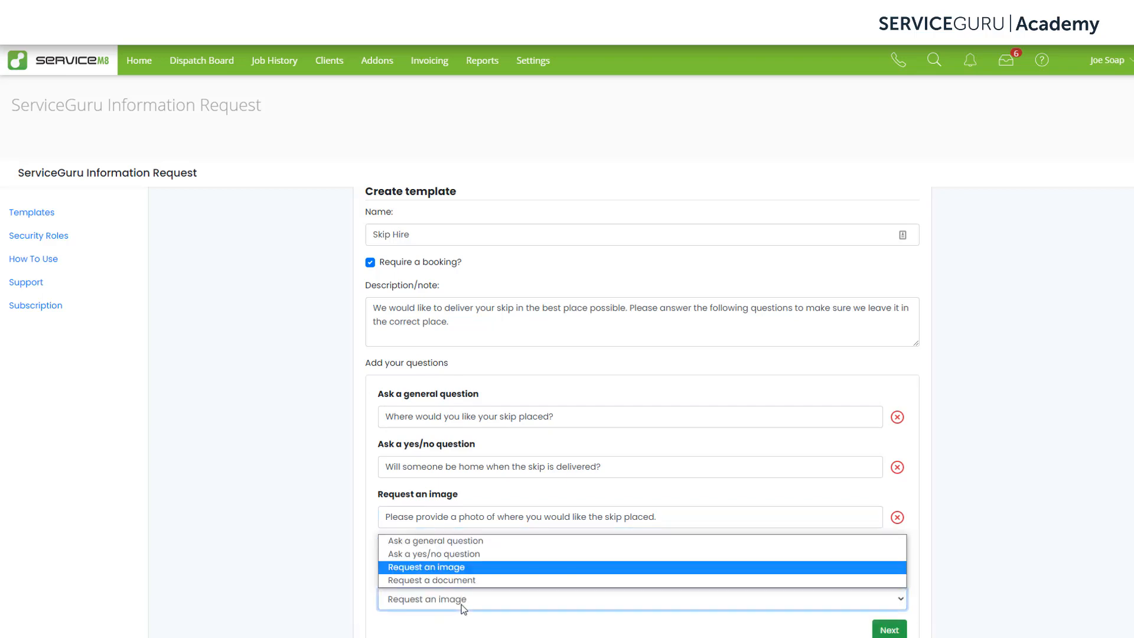
scroll(463, 604, down, 1)
click(465, 539)
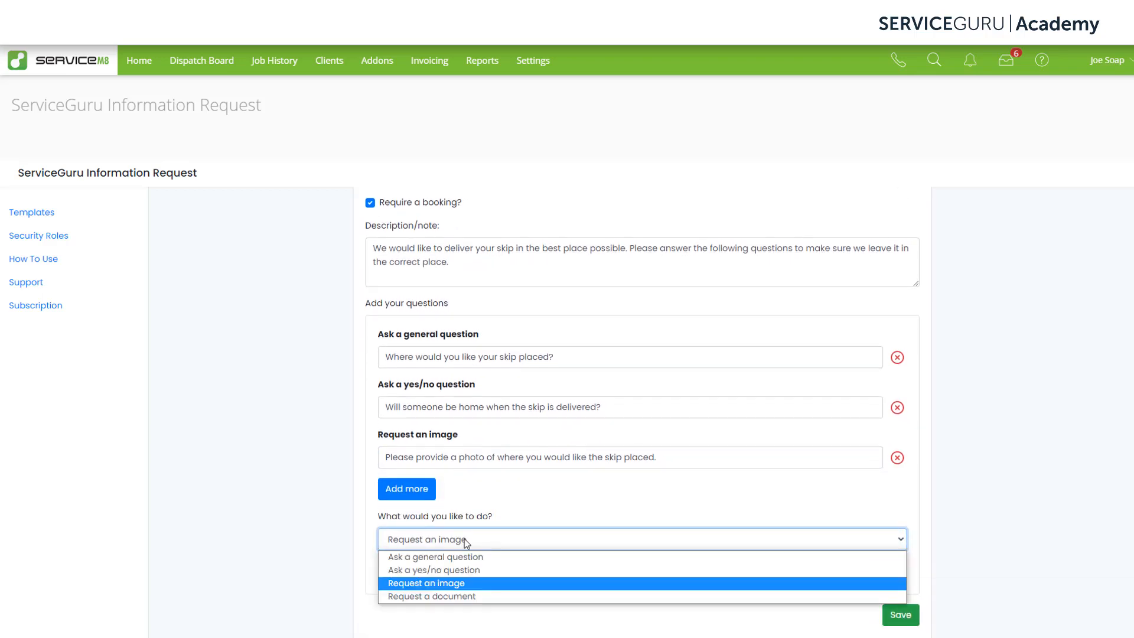
click(463, 558)
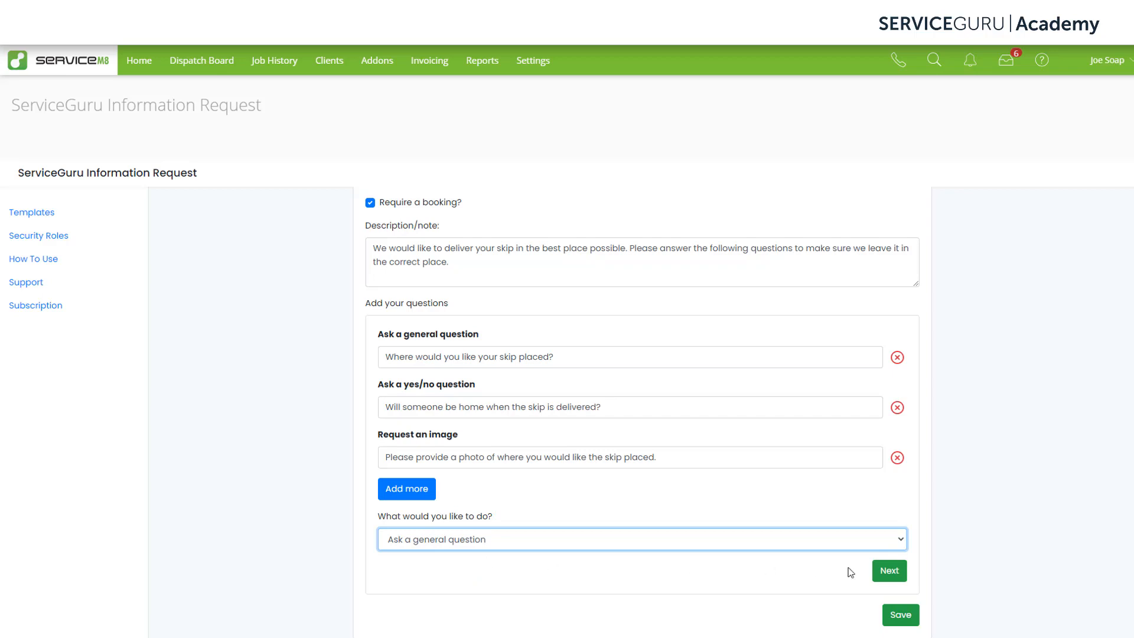
click(888, 576)
click(549, 515)
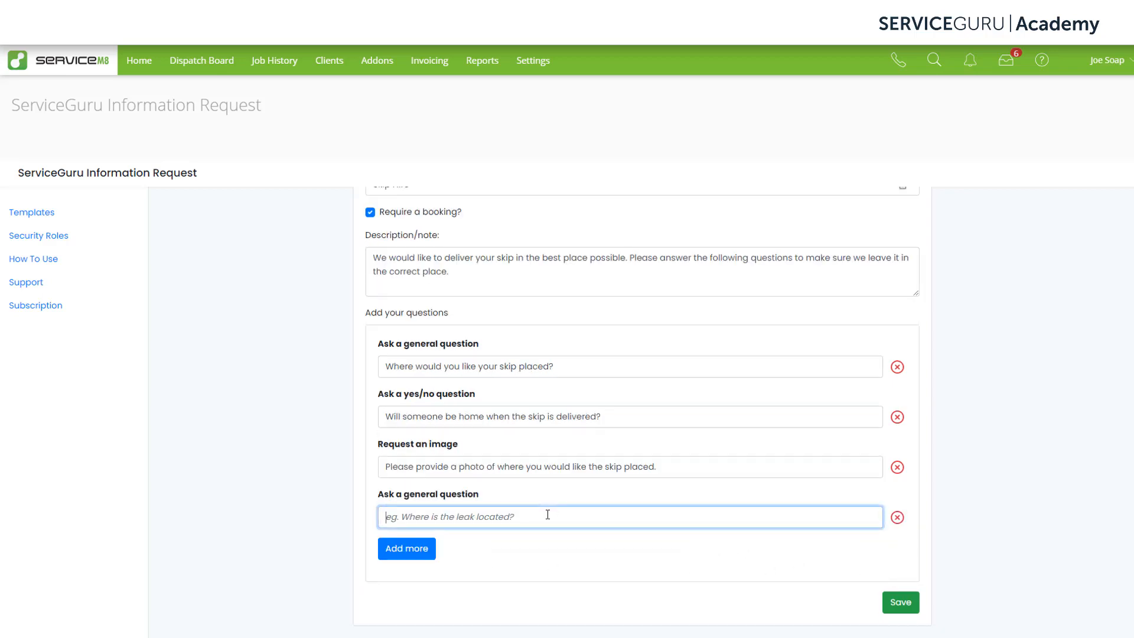
text(Is there anything else we need to be aware of?)
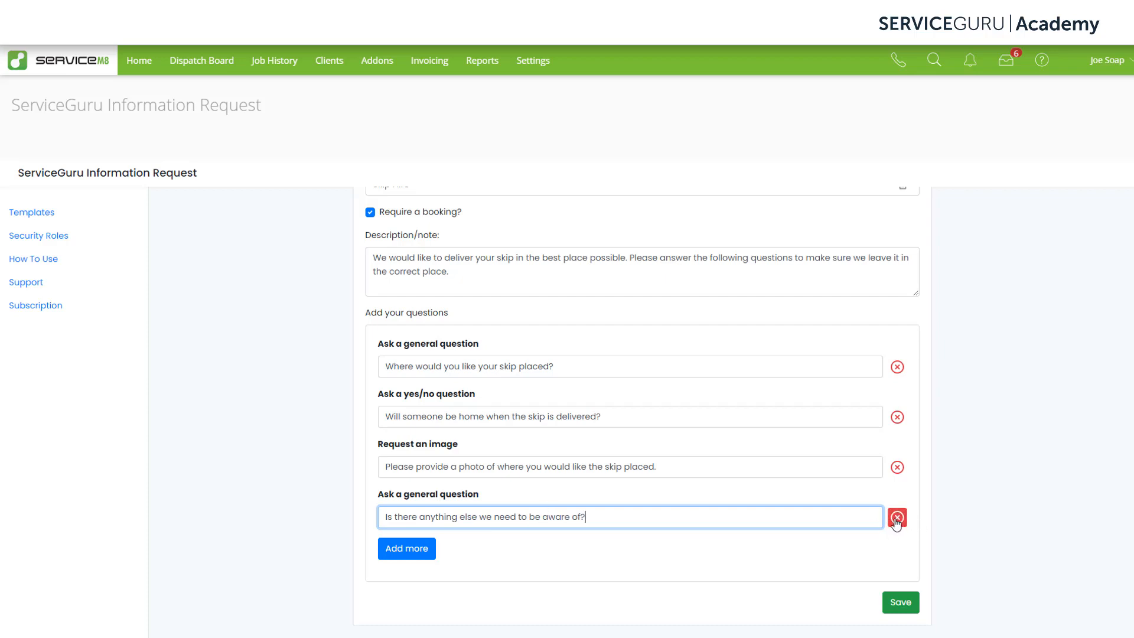
click(897, 604)
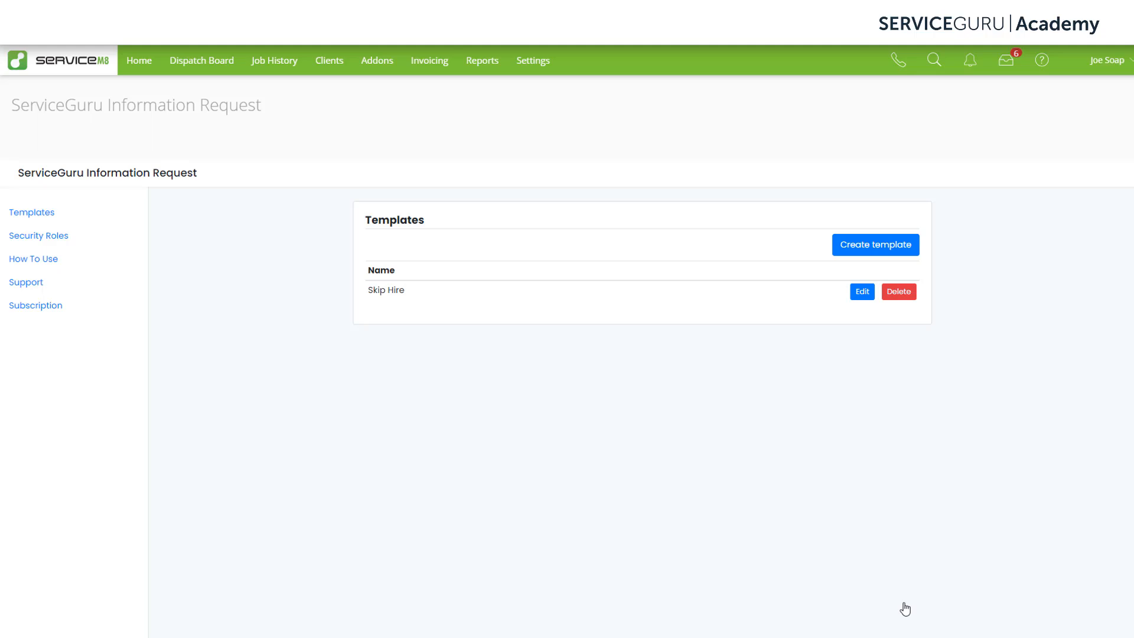
Create a new job from the dispatch board for the customer Soft Rolls Bakery with the description "Skip Delivery"
click(195, 60)
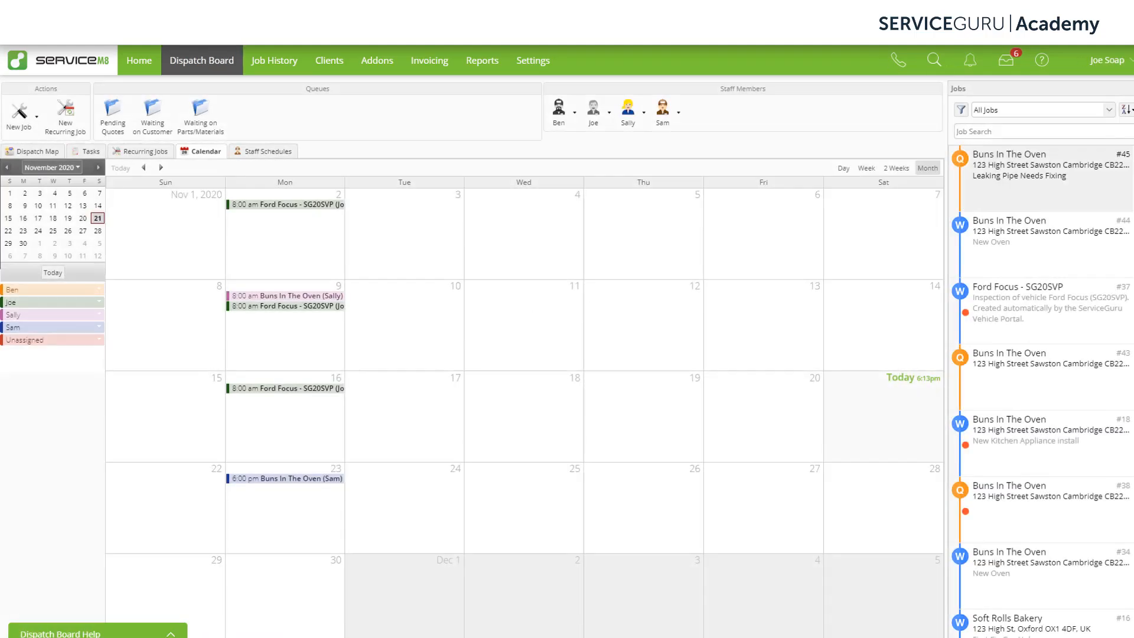
click(10, 121)
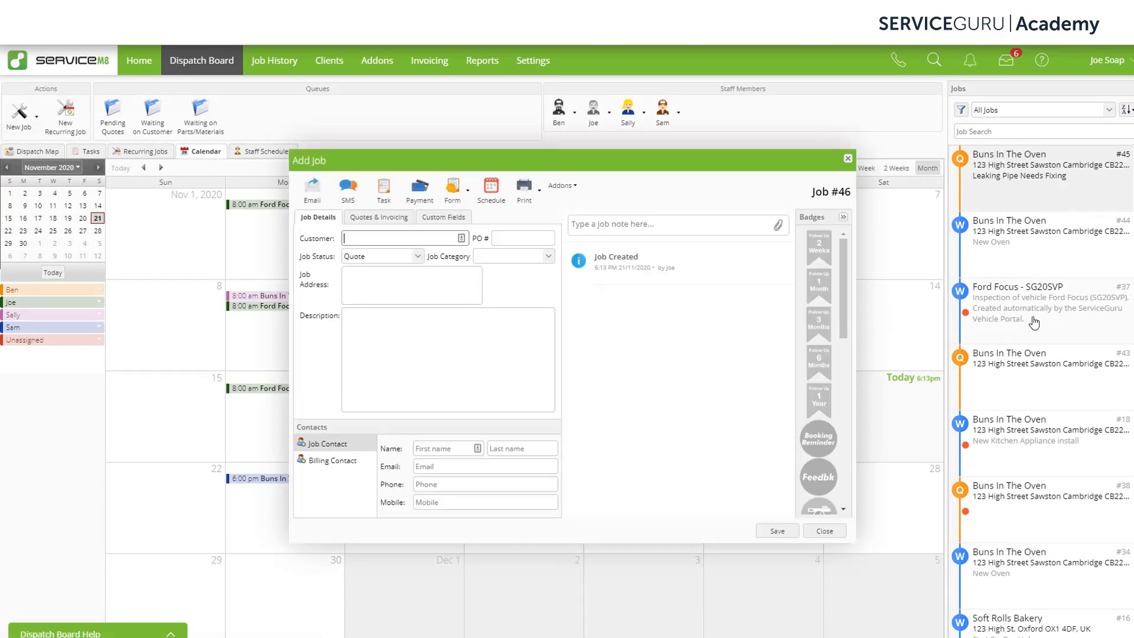
text(soft ro)
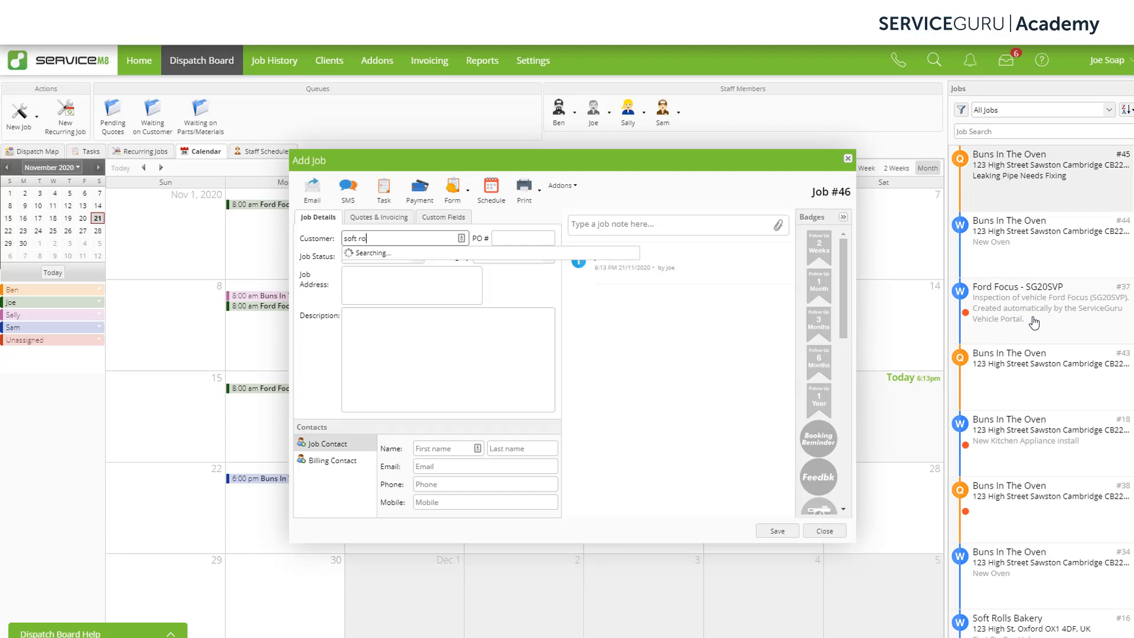
click(438, 273)
click(434, 340)
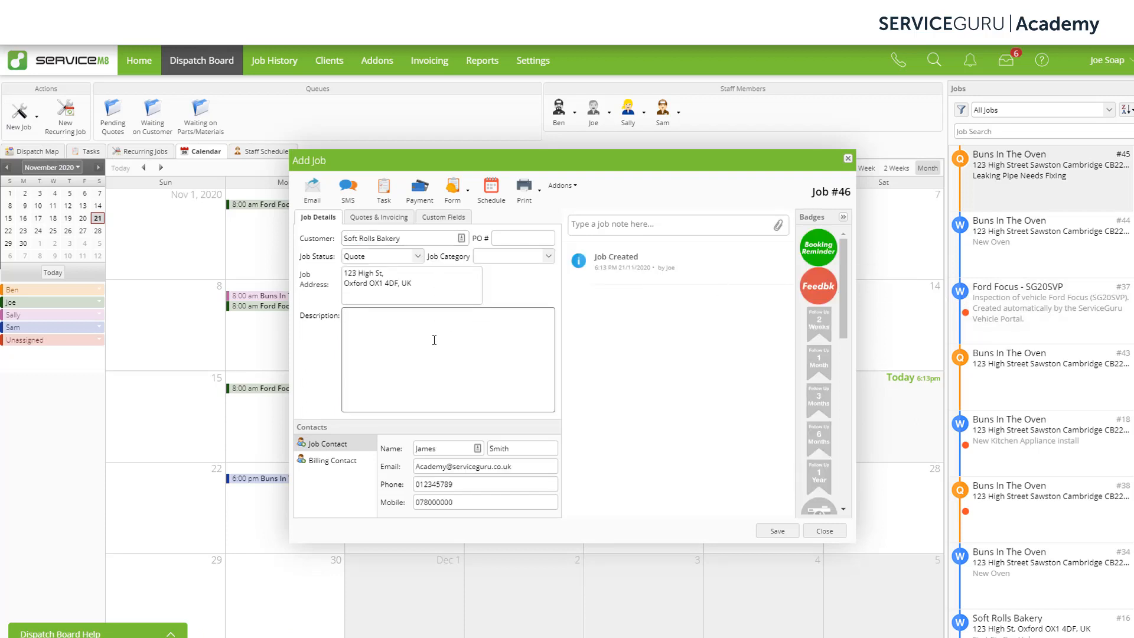
text(Skip Delivery)
Start an information request for the new skip delivery job and apply the Skip Hire template to it
click(569, 188)
click(618, 586)
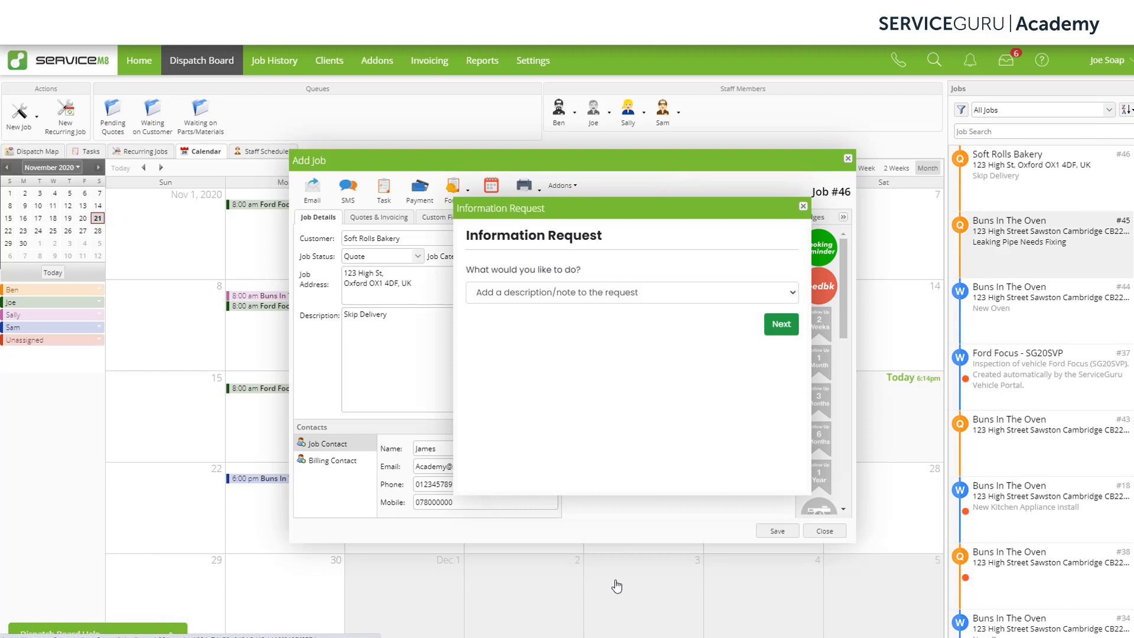
click(661, 296)
click(519, 390)
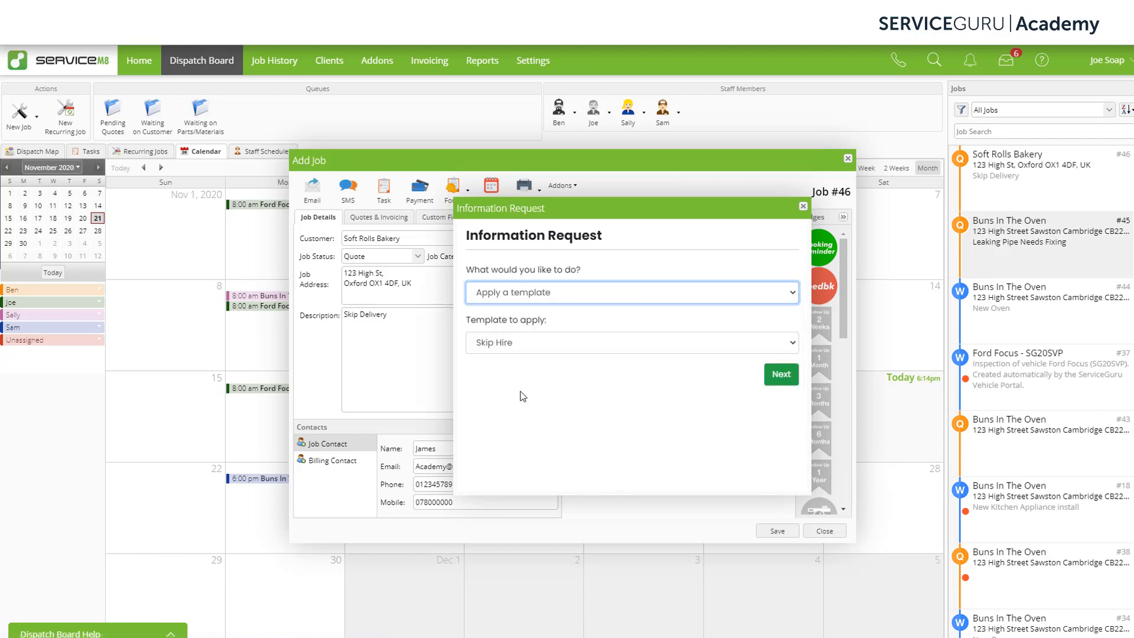
click(578, 339)
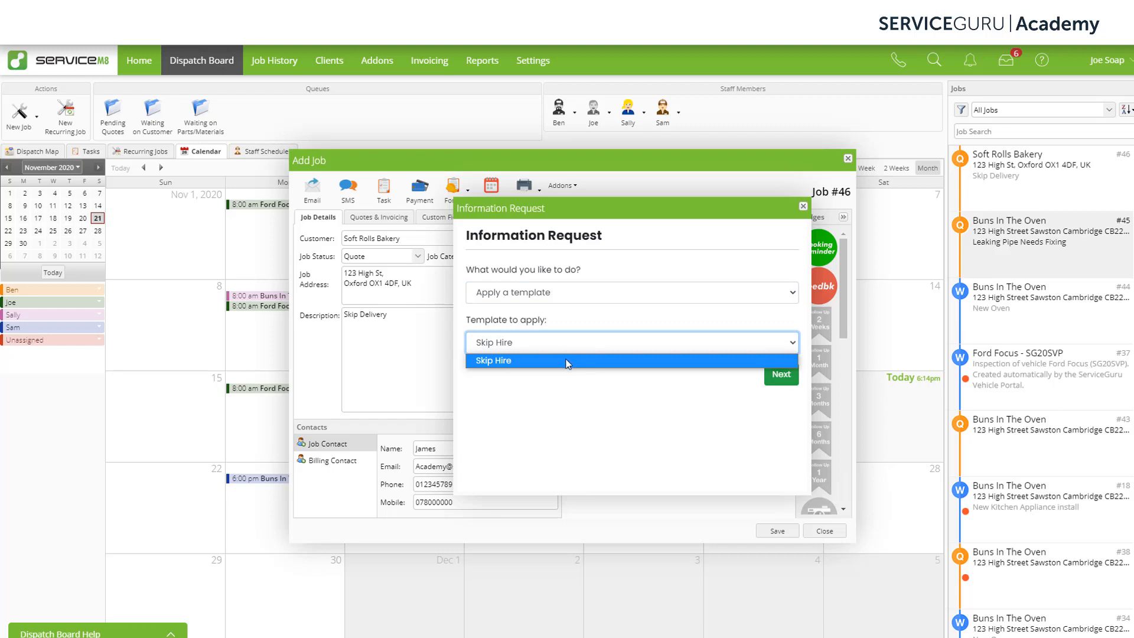
click(568, 361)
click(781, 375)
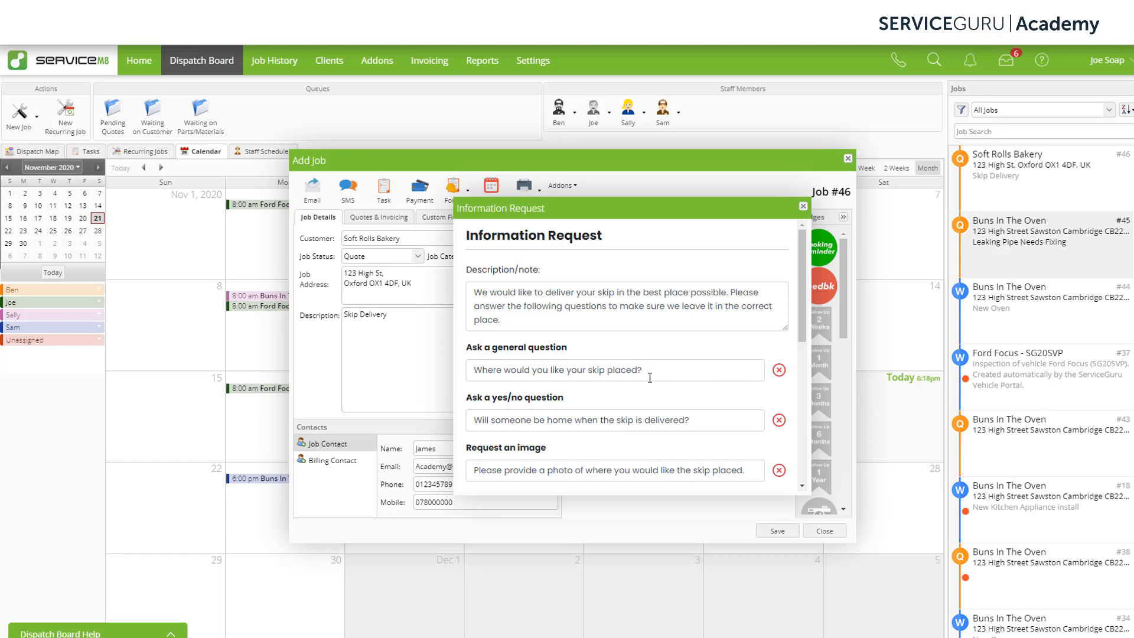
Look through the template's questions in the request and enter "Skip Delivery time slow" as what the booking is for
scroll(723, 377, down, 5)
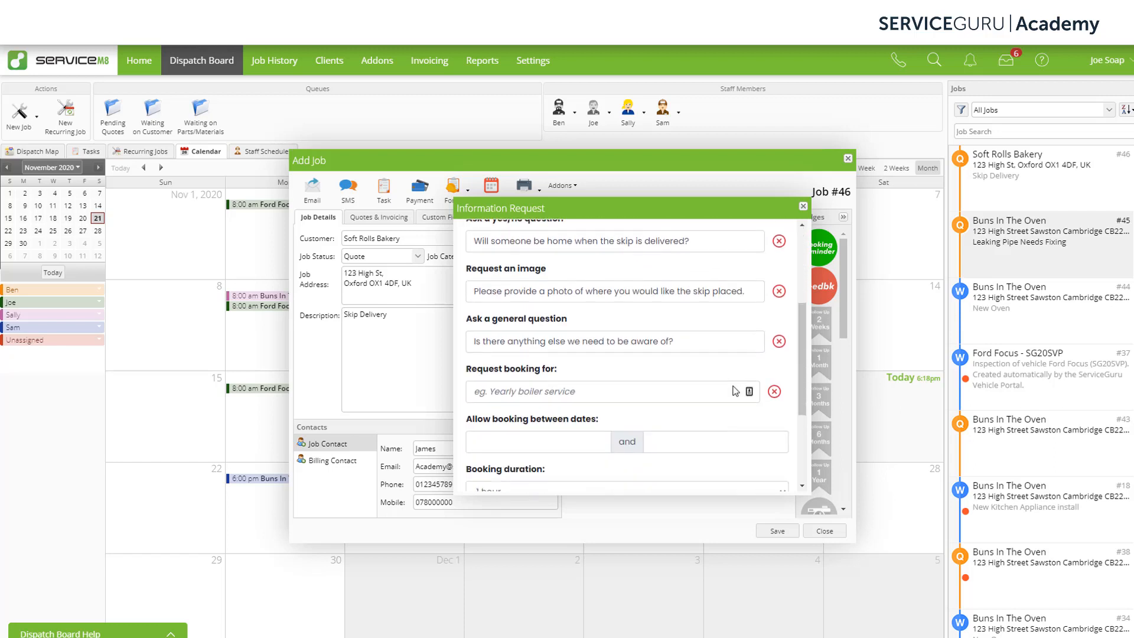
scroll(726, 386, down, 1)
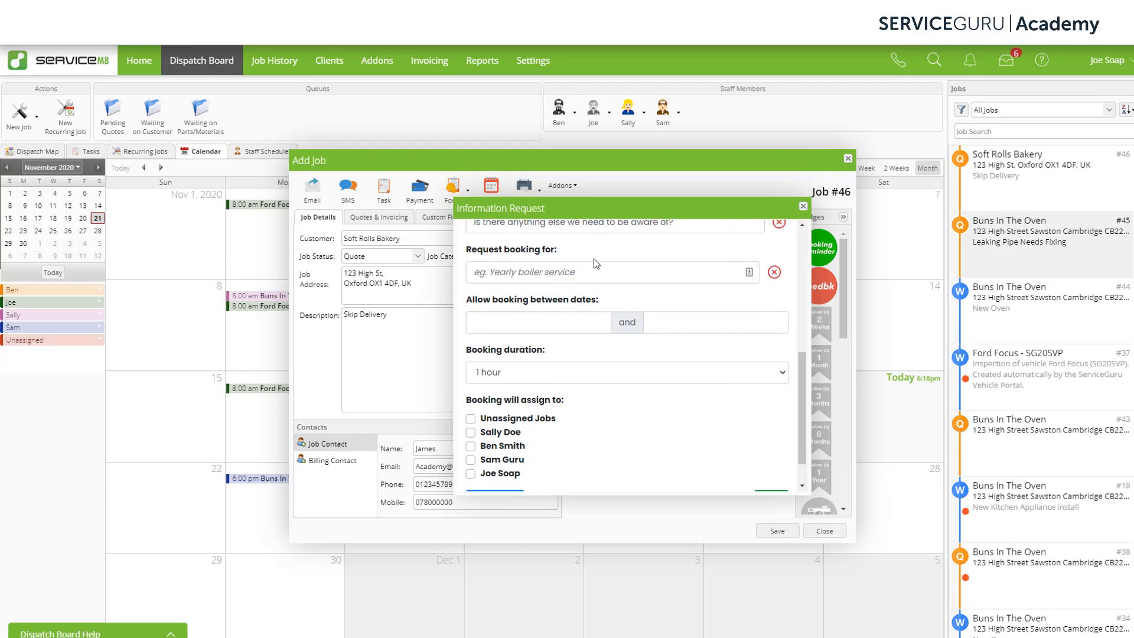
click(588, 273)
text(Skip Delivery time slow)
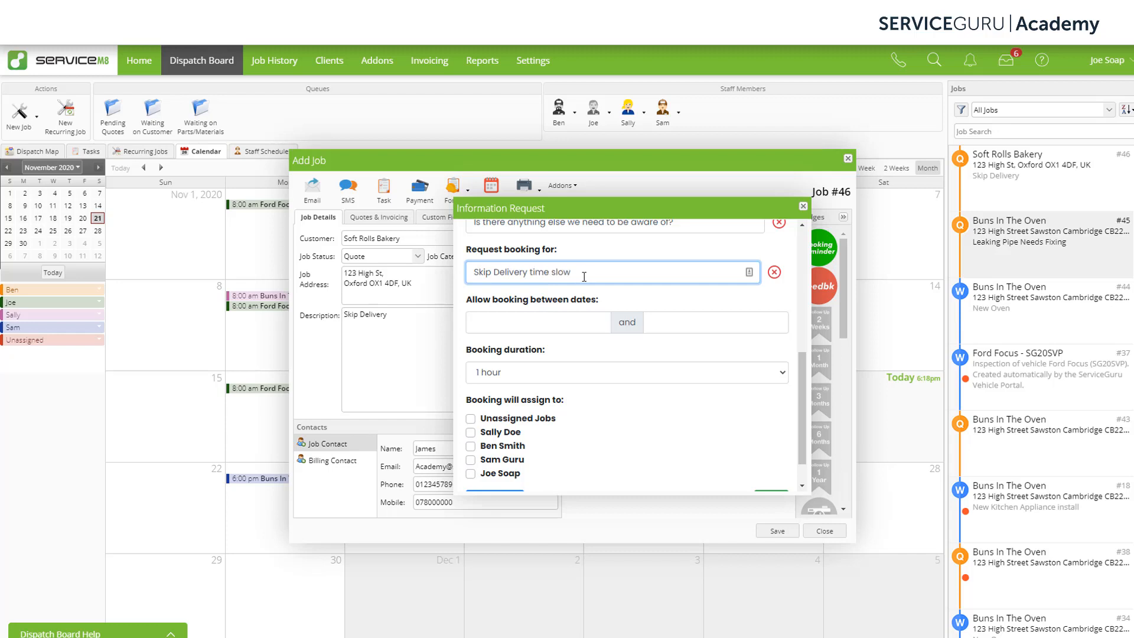
Allow bookings between 22nd Nov 2020 and 26th Nov 2020 with a booking duration of 1 hour
click(582, 323)
click(608, 428)
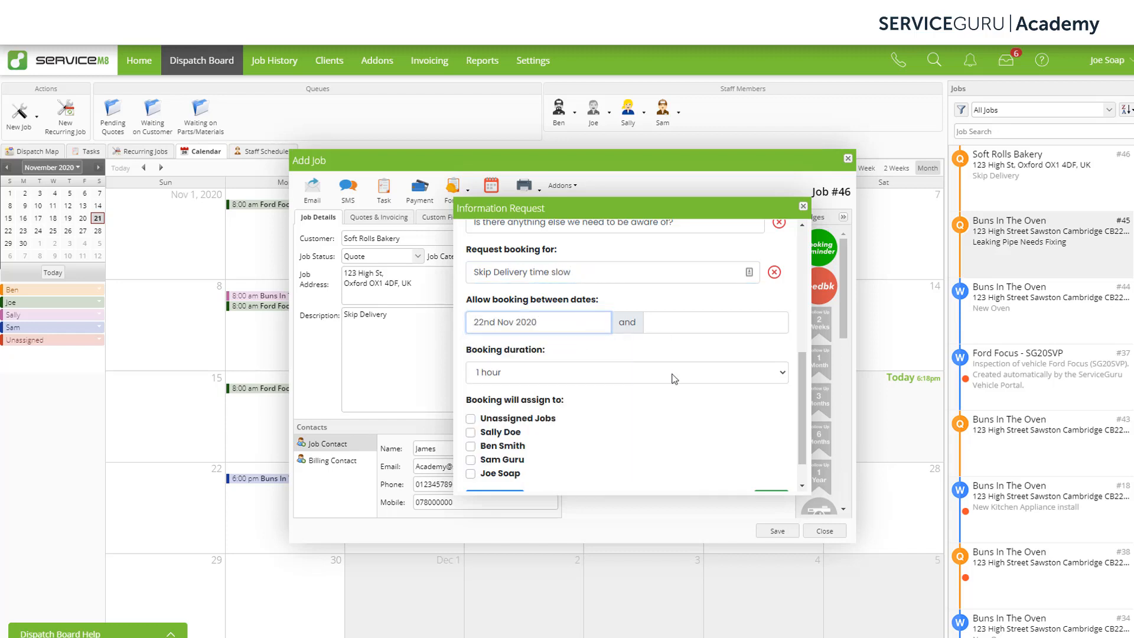
click(696, 322)
click(724, 443)
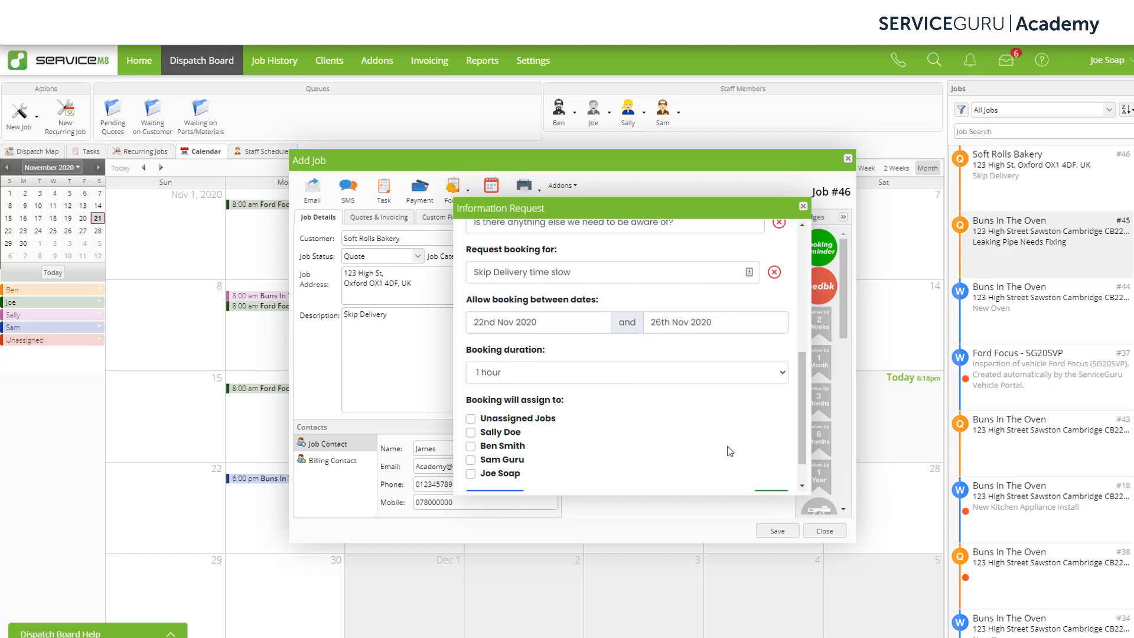
click(605, 377)
click(554, 391)
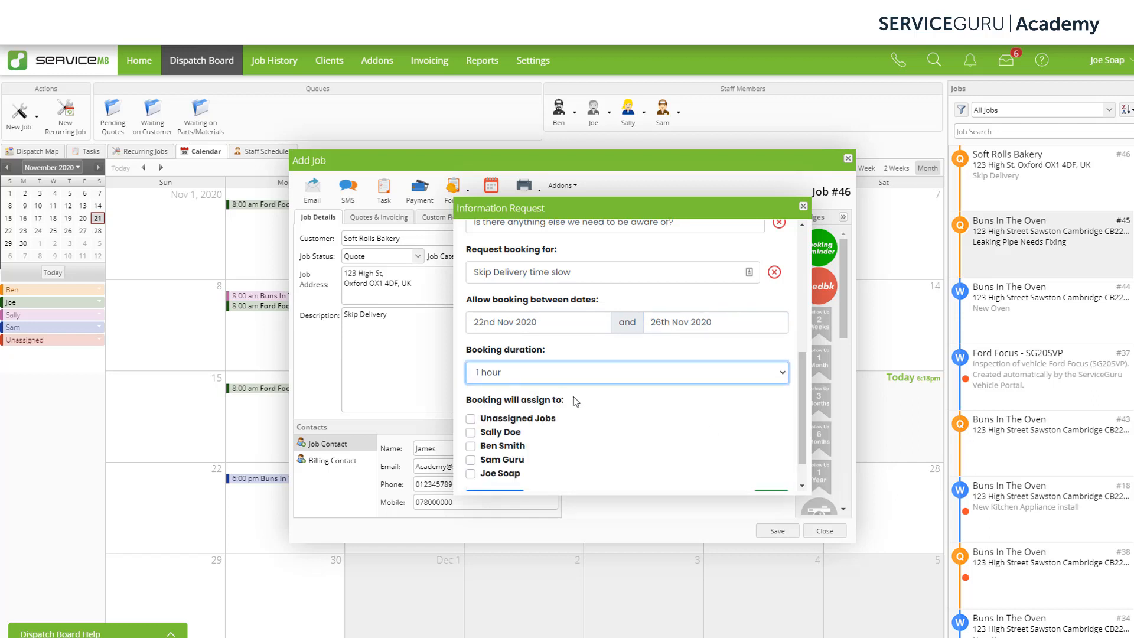
Assign the booking to the second listed staff member and proceed to the request's sending options
click(472, 447)
scroll(713, 447, down, 1)
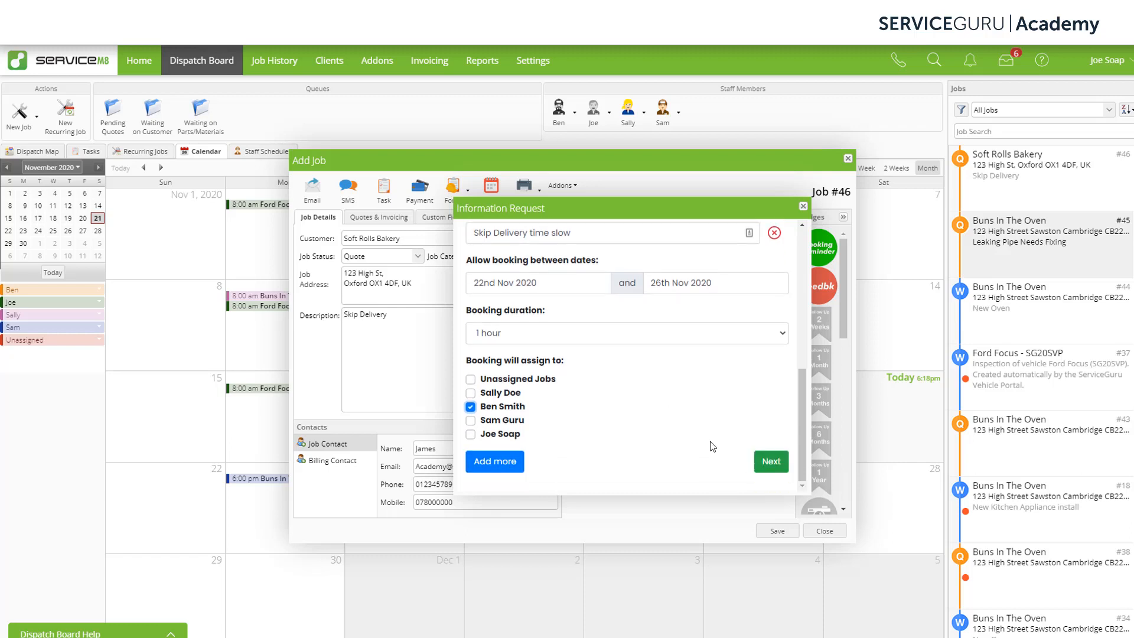
scroll(773, 462, down, 2)
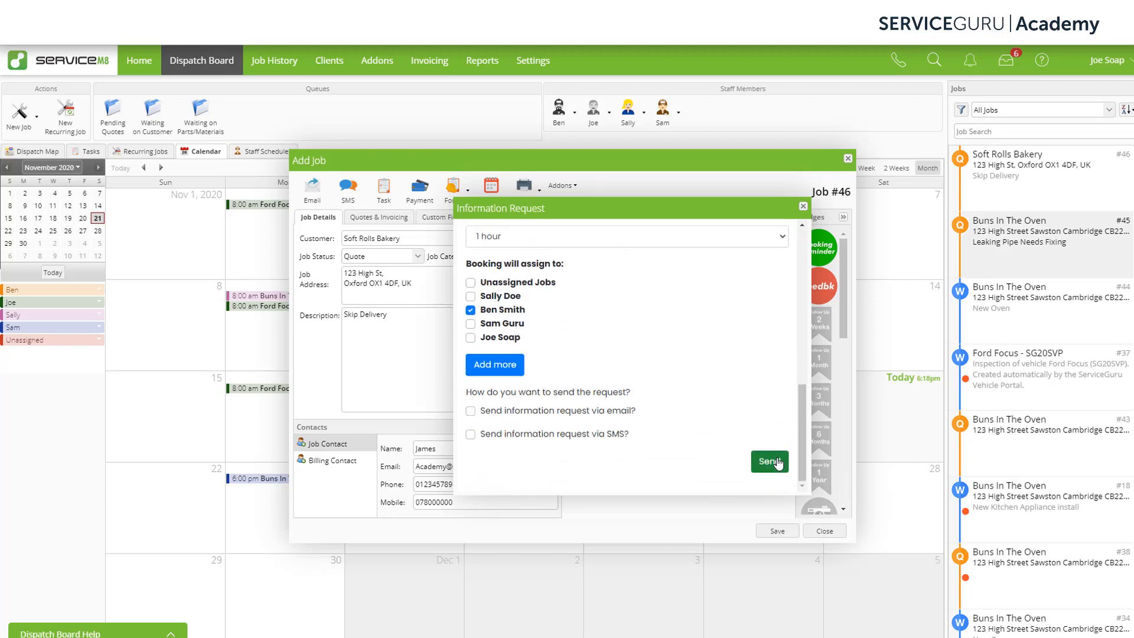
Send the information request via email to the job contact's address and close the request dialog
click(470, 412)
scroll(708, 418, down, 1)
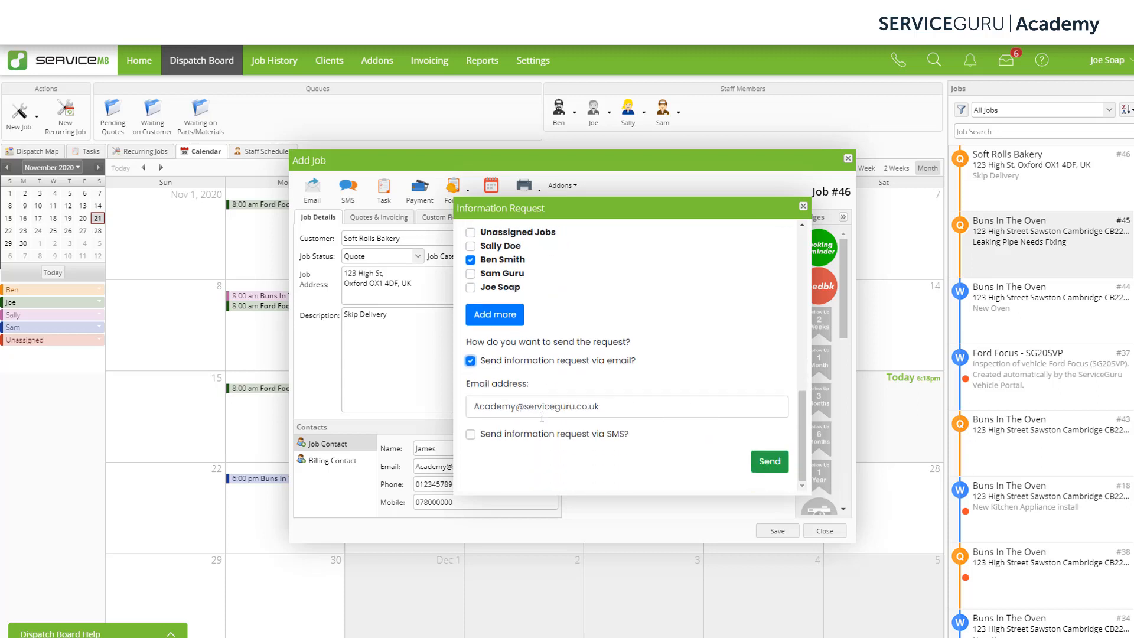
click(769, 467)
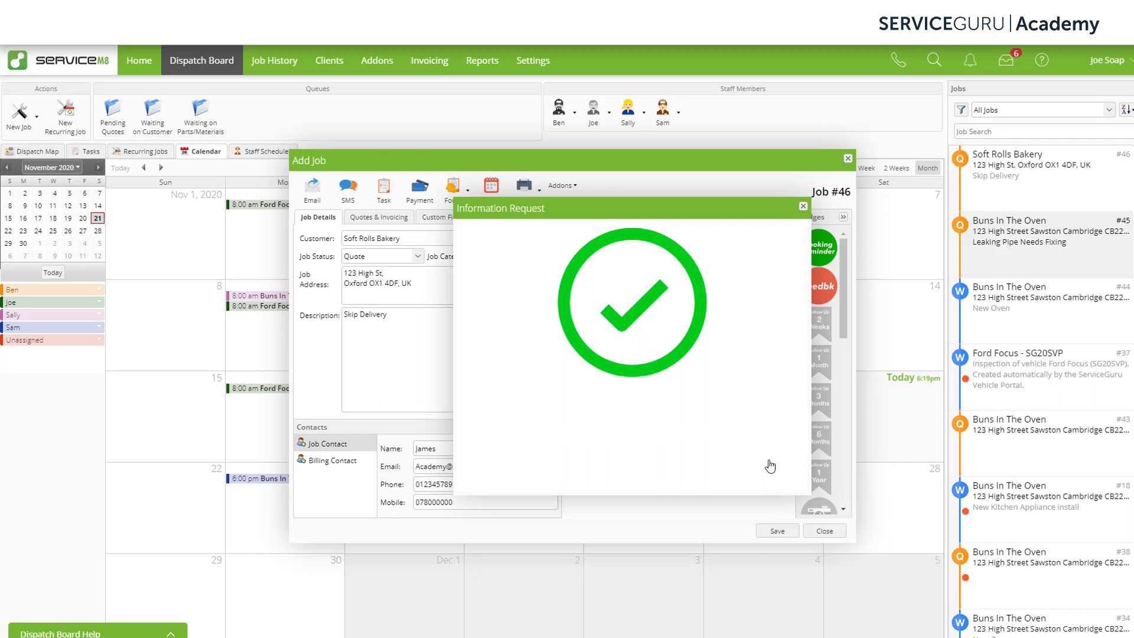
click(803, 206)
Reopen the information request for the skip delivery job
click(560, 186)
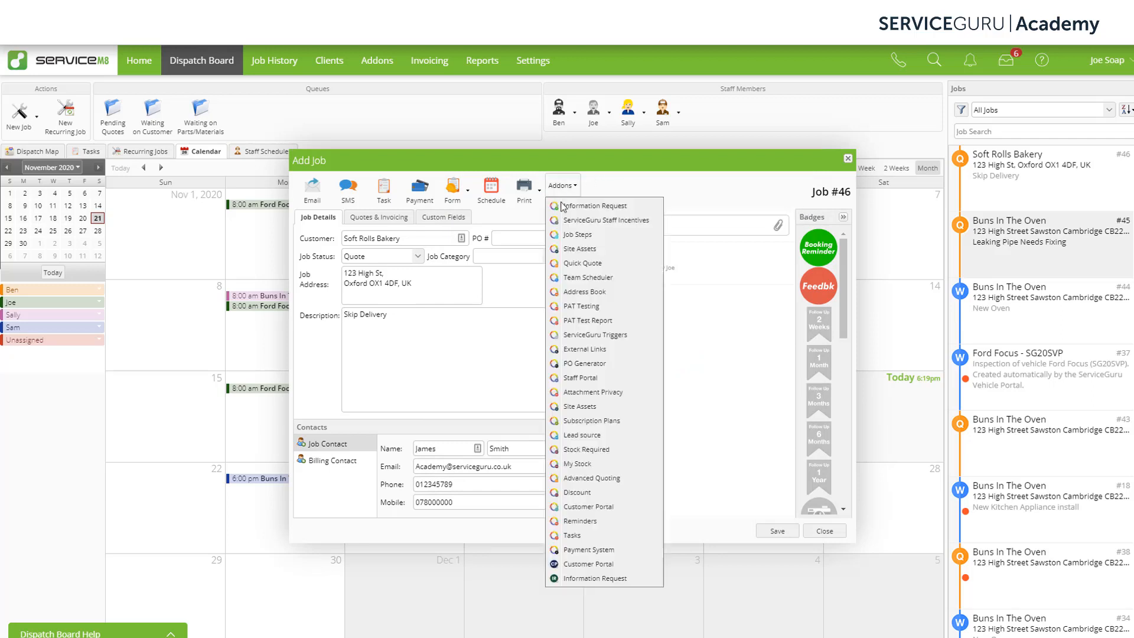
click(601, 584)
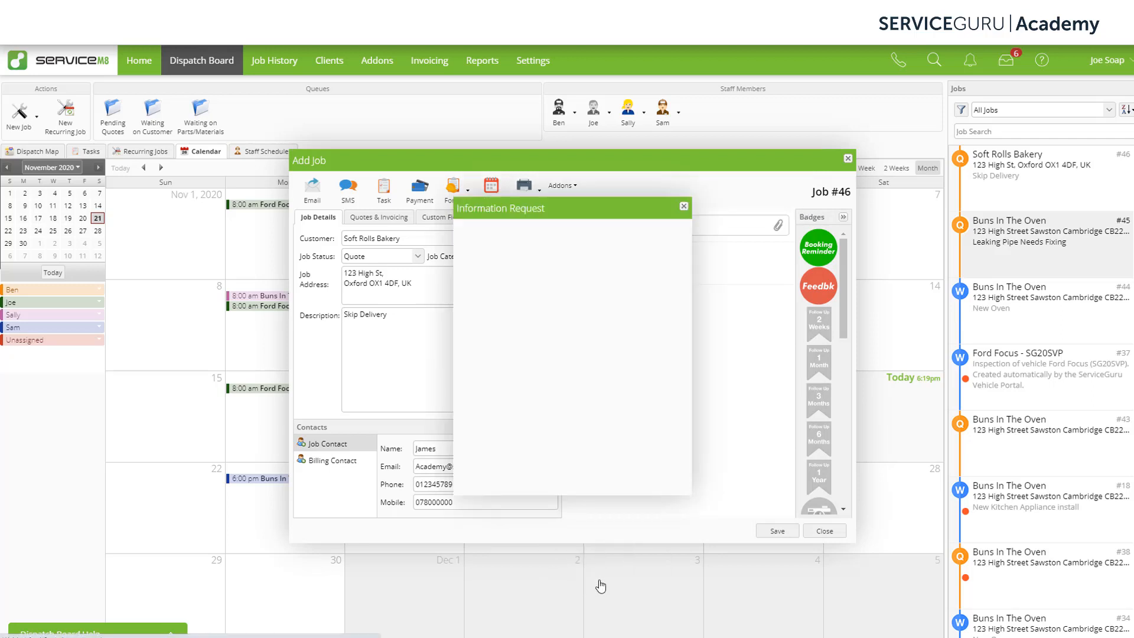